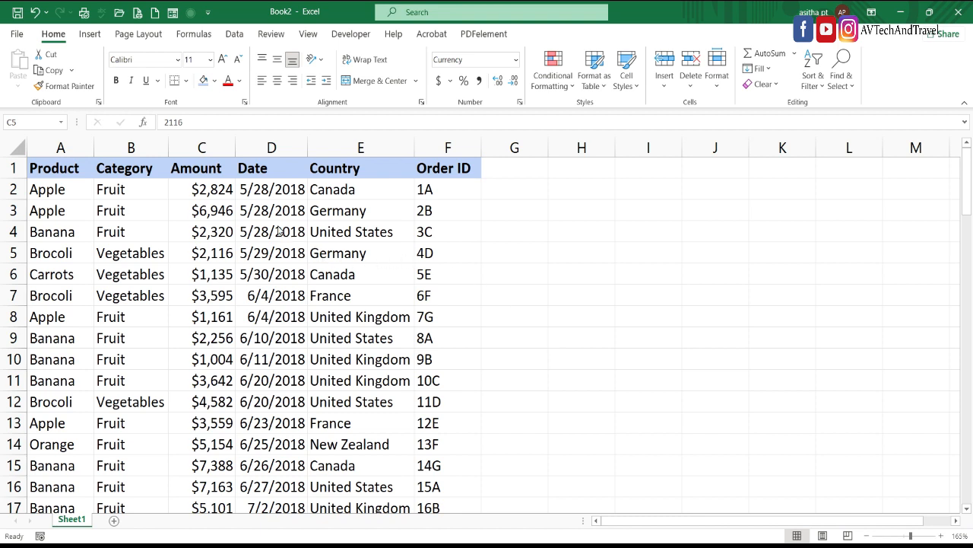
- Turn on filtering for the header row of the data table on Sheet1
{"action": "left_click", "coordinate": [257, 249]}
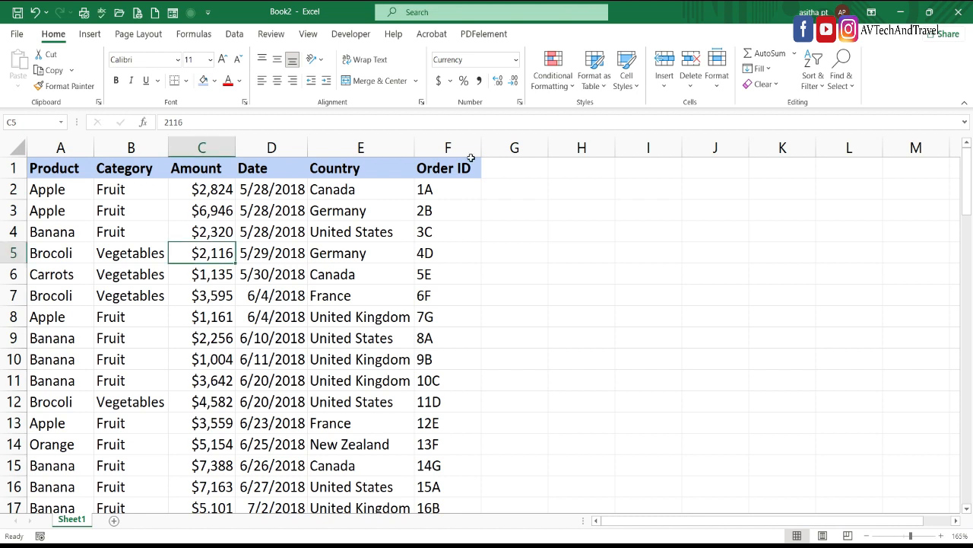
{"action": "left_click", "coordinate": [819, 82]}
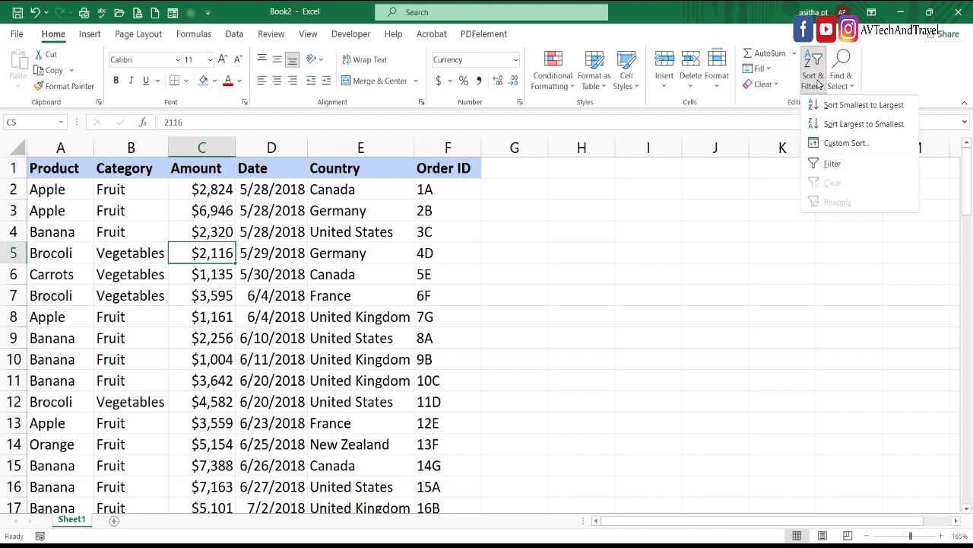
{"action": "left_click", "coordinate": [826, 165]}
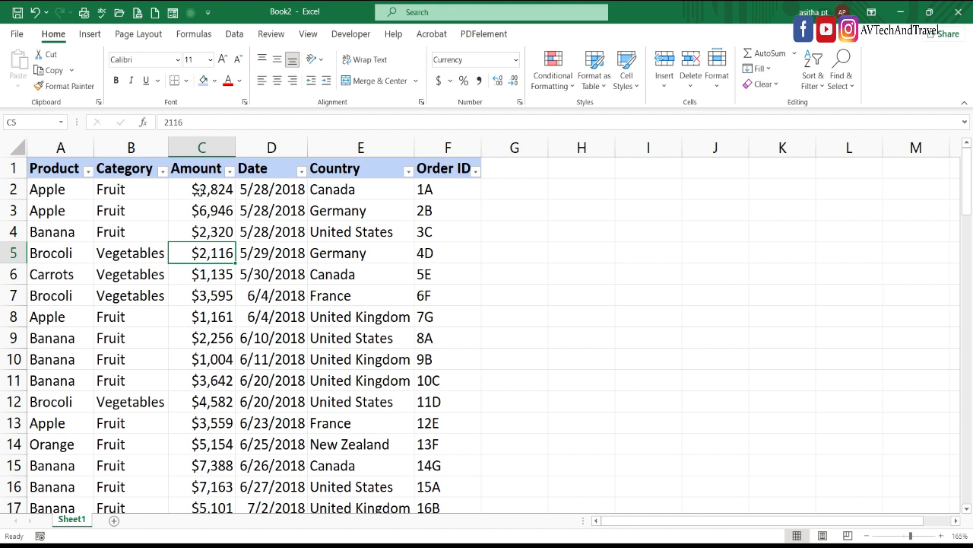
{"action": "key", "text": "ctrl+shift+l"}
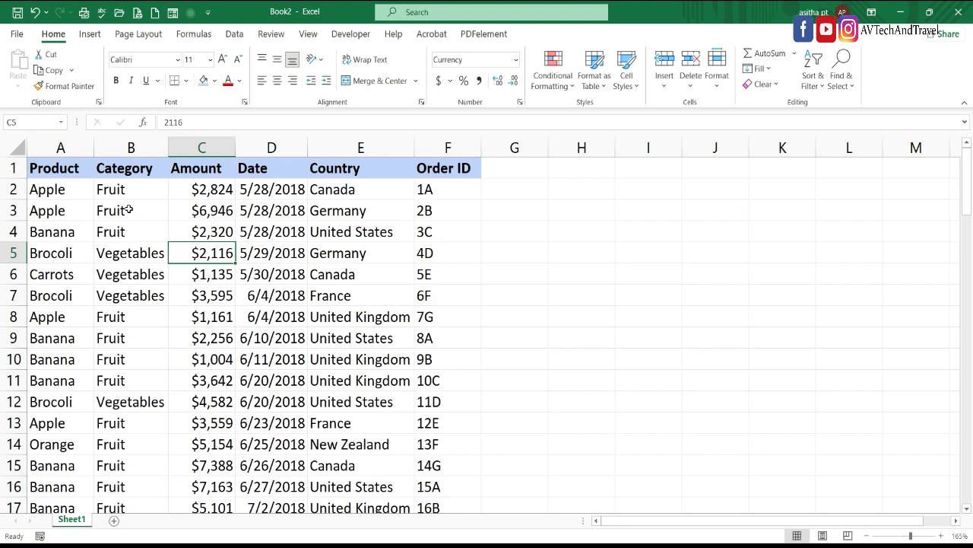
{"action": "key", "text": "ctrl+shift+l"}
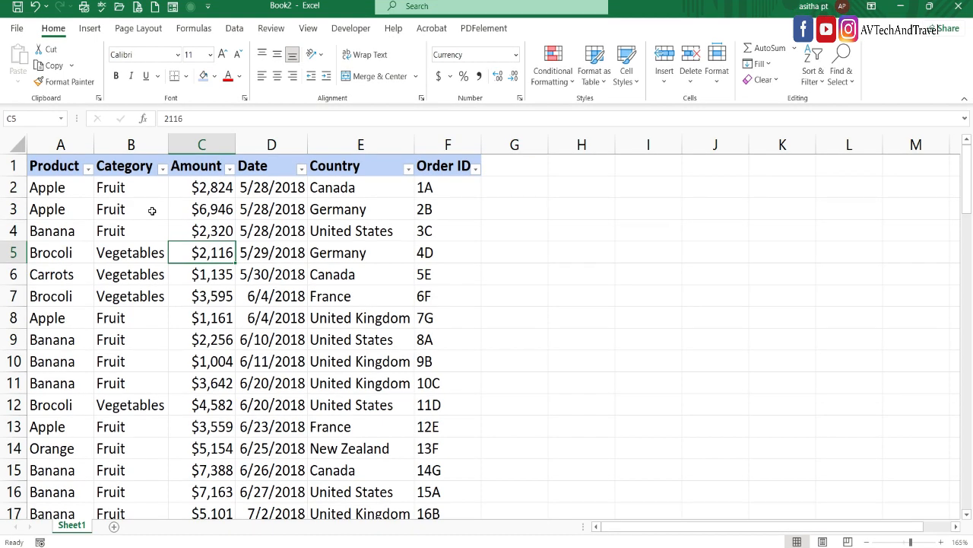
- Filter the Category column to include only the Fruit rows
{"action": "left_click", "coordinate": [163, 168]}
{"action": "left_click", "coordinate": [163, 169]}
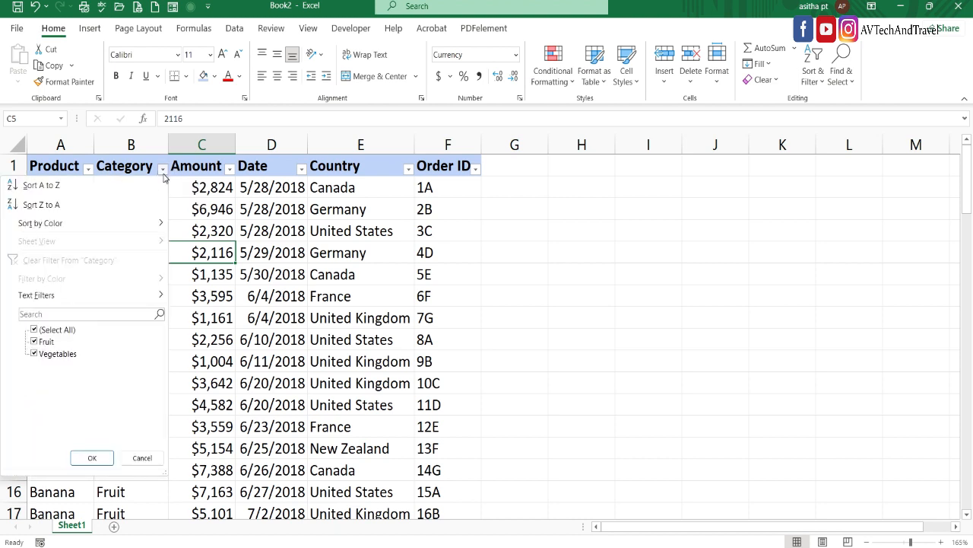
{"action": "left_click", "coordinate": [36, 330]}
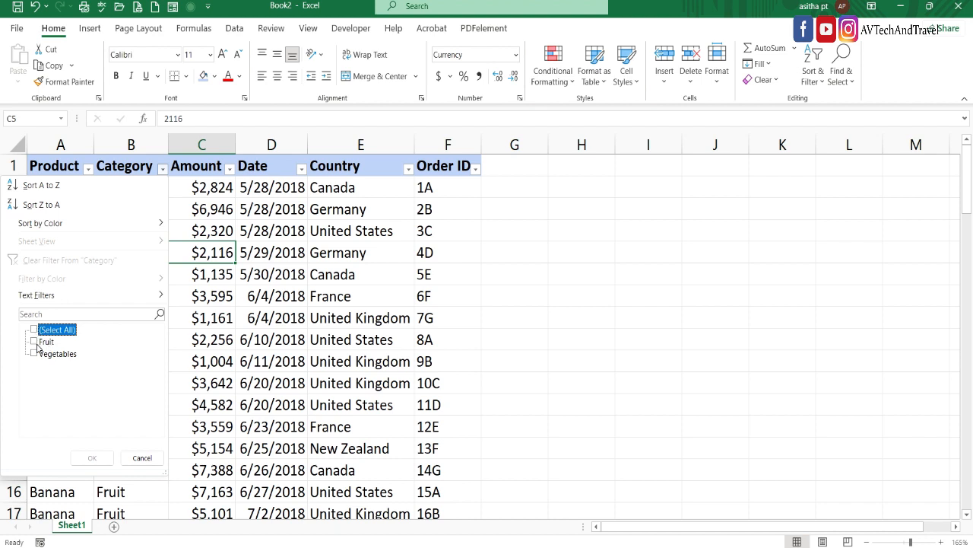
{"action": "left_click", "coordinate": [34, 343]}
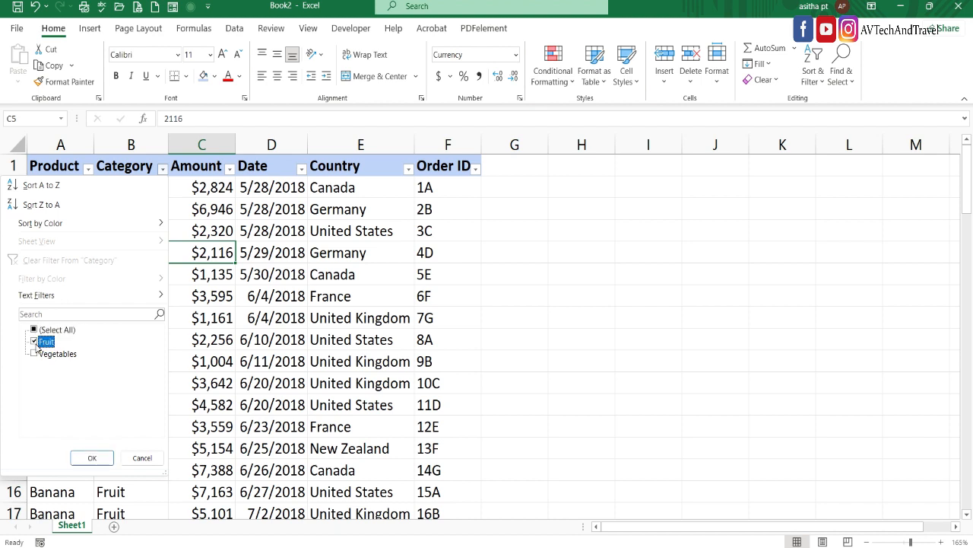
{"action": "left_click", "coordinate": [88, 458]}
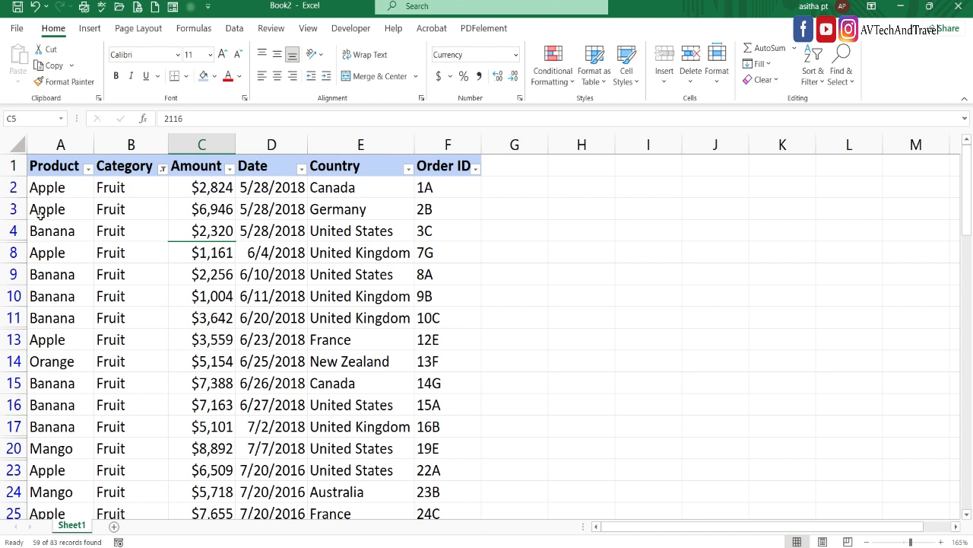
- Copy the filtered fruit table with its headers and paste it as links into a new sheet
{"action": "left_click_drag", "start_coordinate": [41, 164], "coordinate": [456, 471]}
{"action": "key", "text": "ctrl+c"}
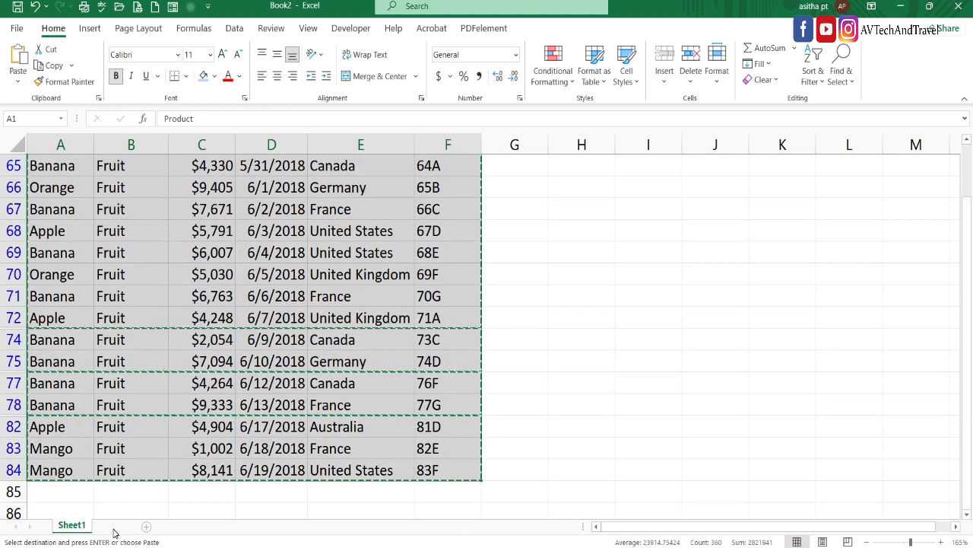
{"action": "left_click", "coordinate": [114, 527]}
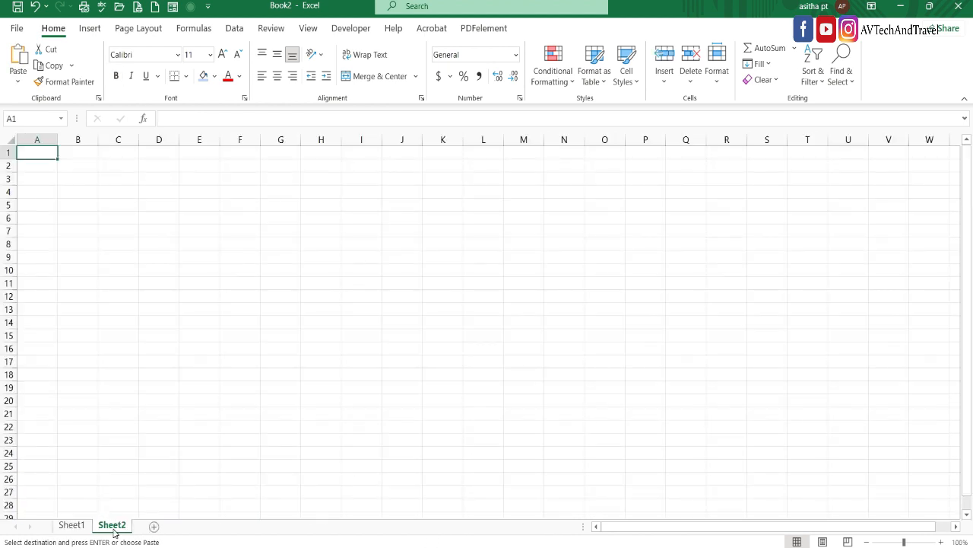
{"action": "left_click", "coordinate": [19, 81]}
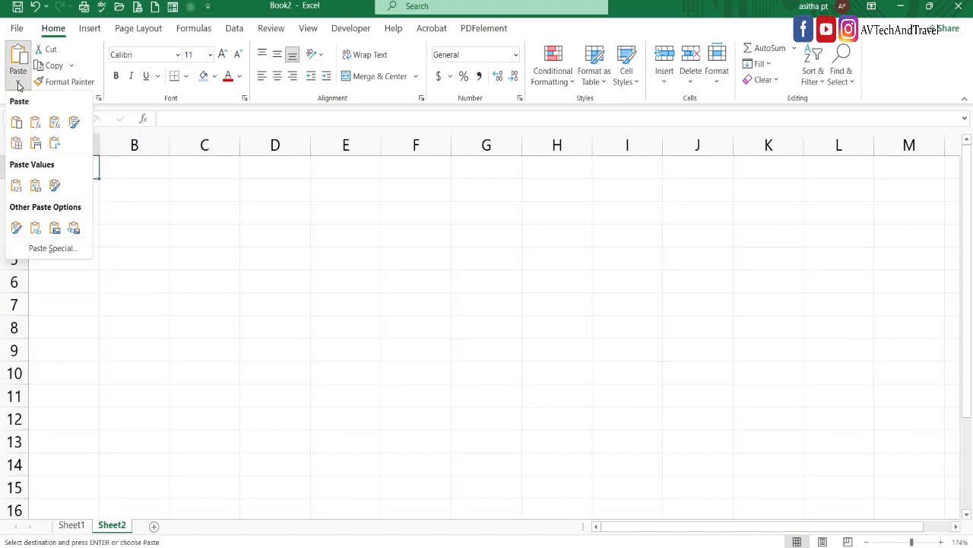
{"action": "left_click", "coordinate": [36, 228]}
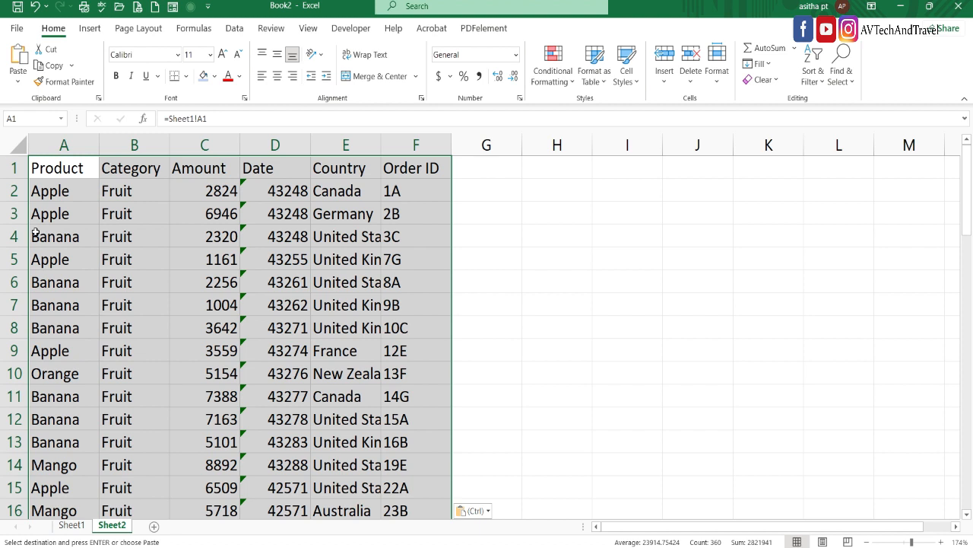
- Format all values in the Date column of the linked fruit table as Short Date
{"action": "left_click", "coordinate": [216, 237]}
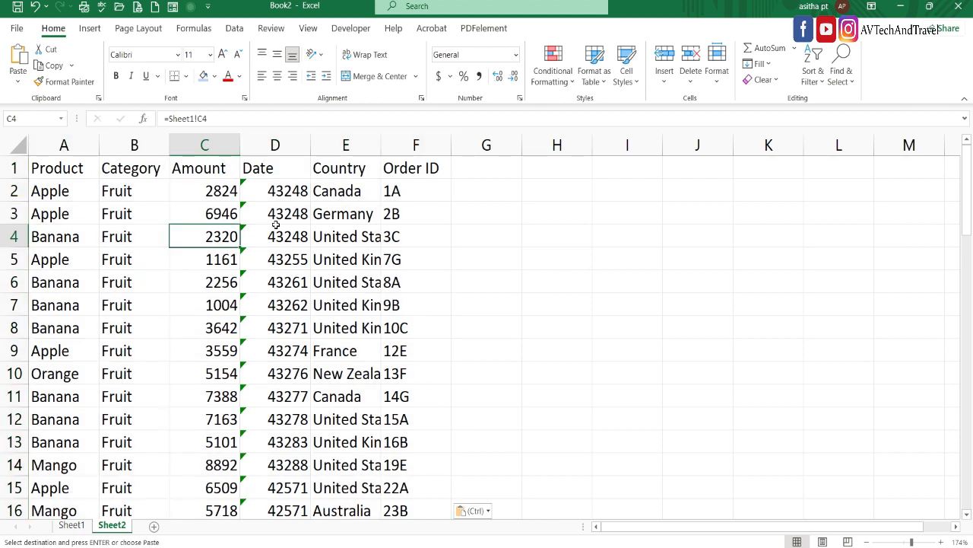
{"action": "left_click", "coordinate": [268, 187]}
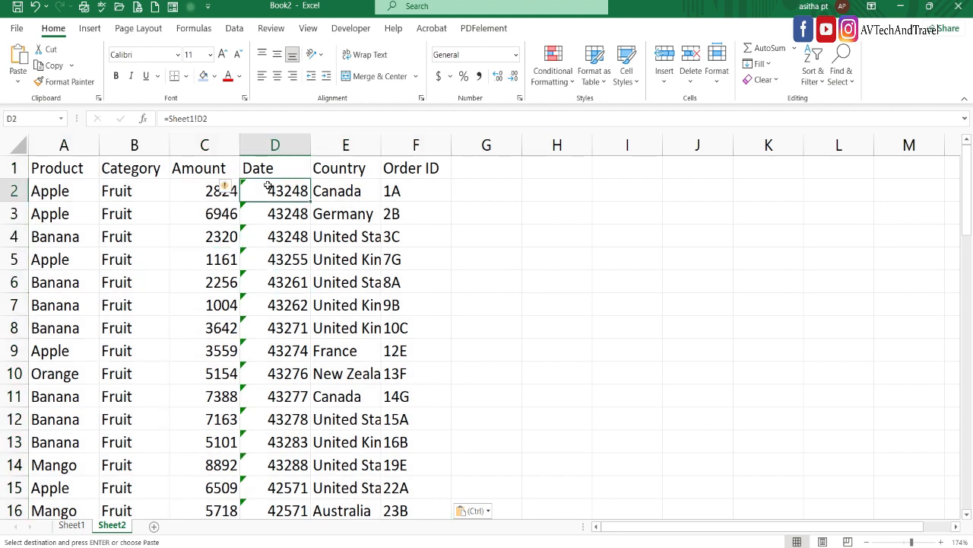
{"action": "key", "text": "ctrl+shift+Down"}
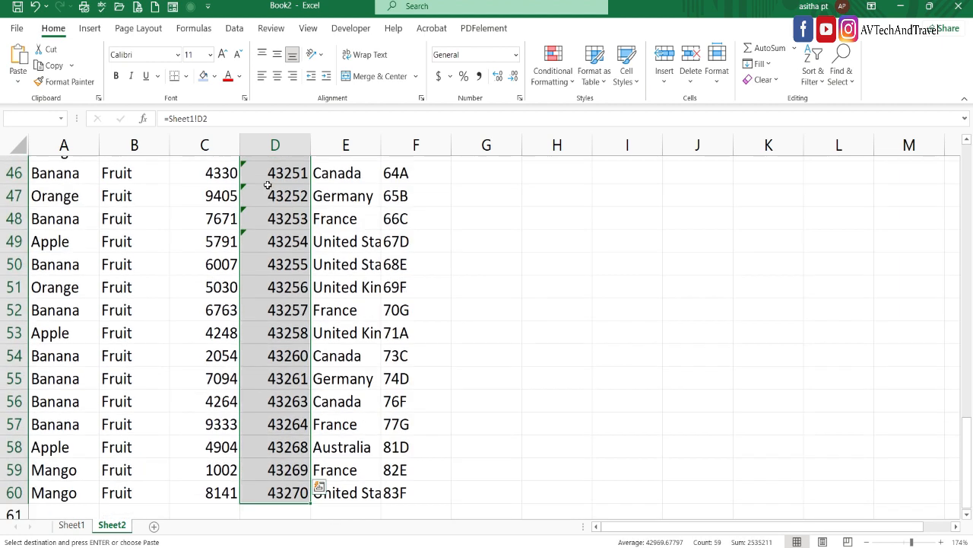
{"action": "left_click", "coordinate": [517, 55]}
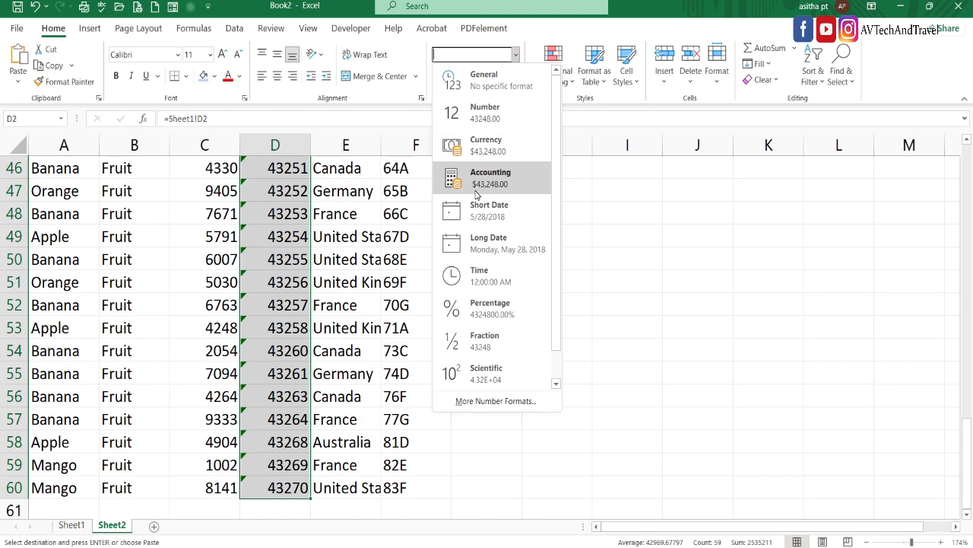
{"action": "left_click", "coordinate": [482, 210]}
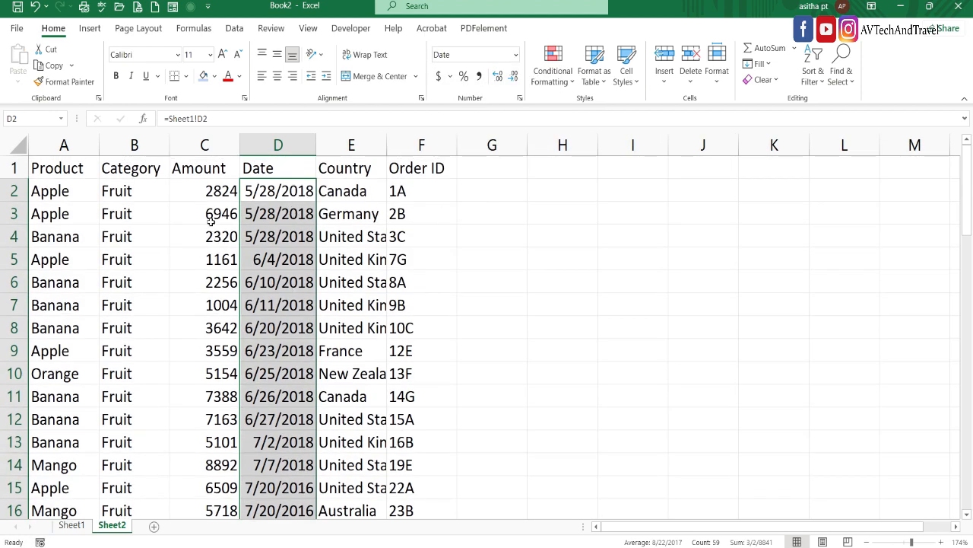
- Format all values in the Amount column as dollar accounting amounts without decimal places
{"action": "left_click", "coordinate": [209, 193]}
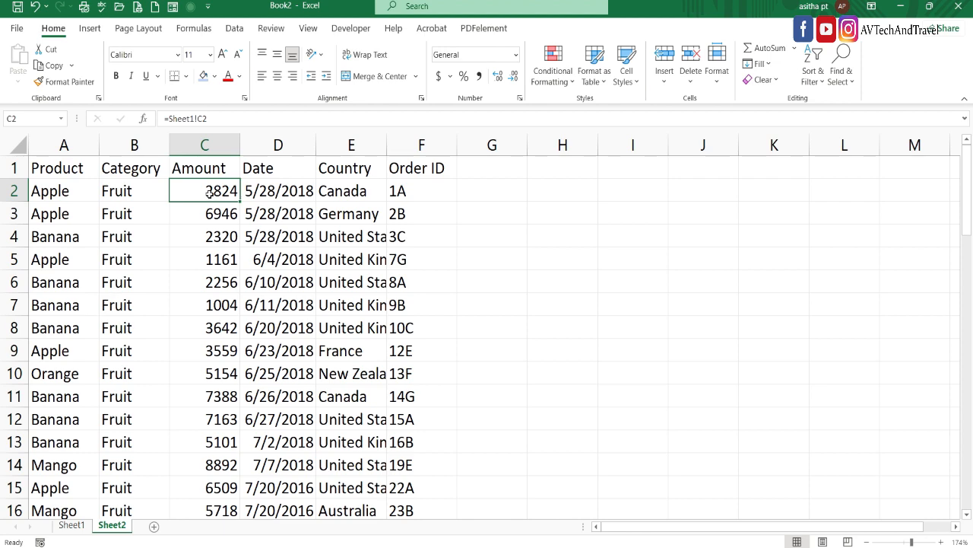
{"action": "key", "text": "ctrl+shift+Down"}
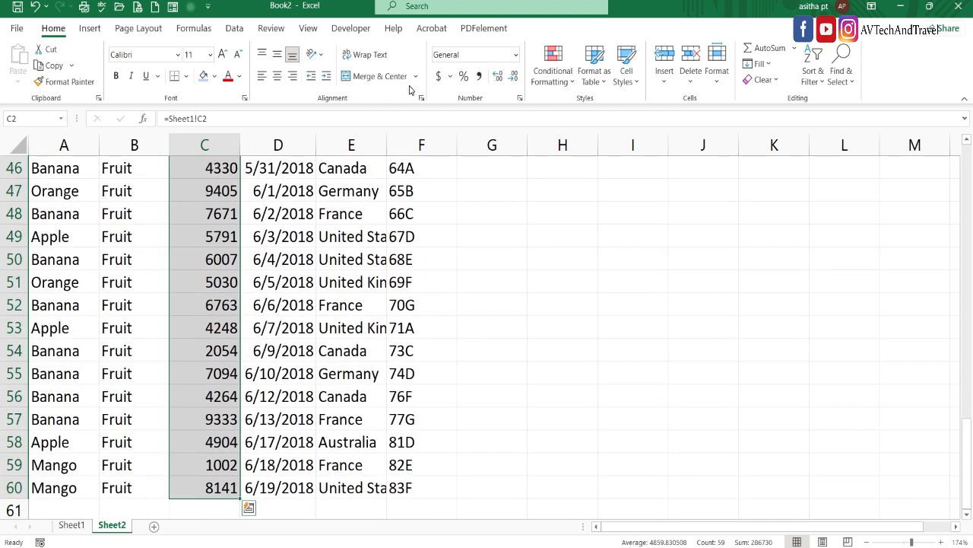
{"action": "left_click", "coordinate": [438, 77]}
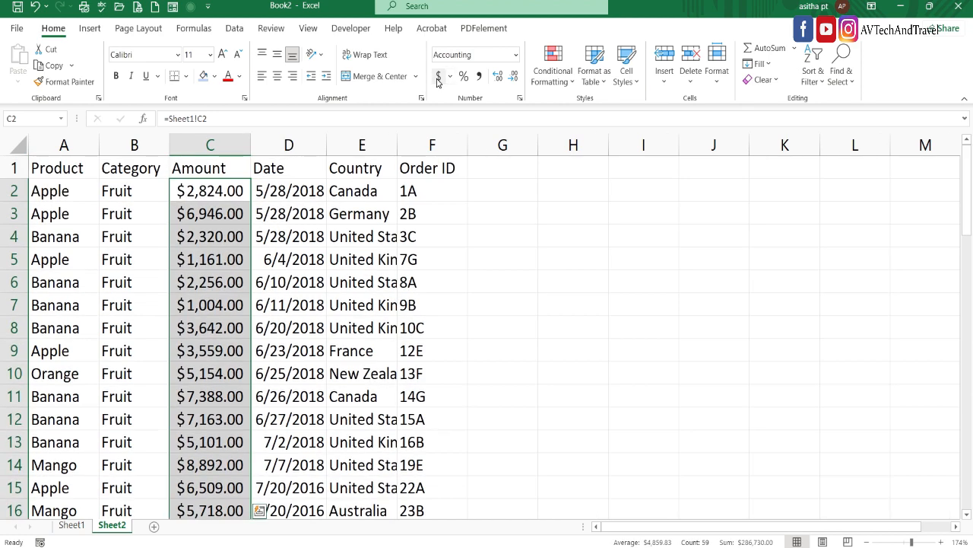
{"action": "left_click", "coordinate": [514, 77]}
{"action": "left_click", "coordinate": [514, 77]}
{"action": "left_click", "coordinate": [497, 210]}
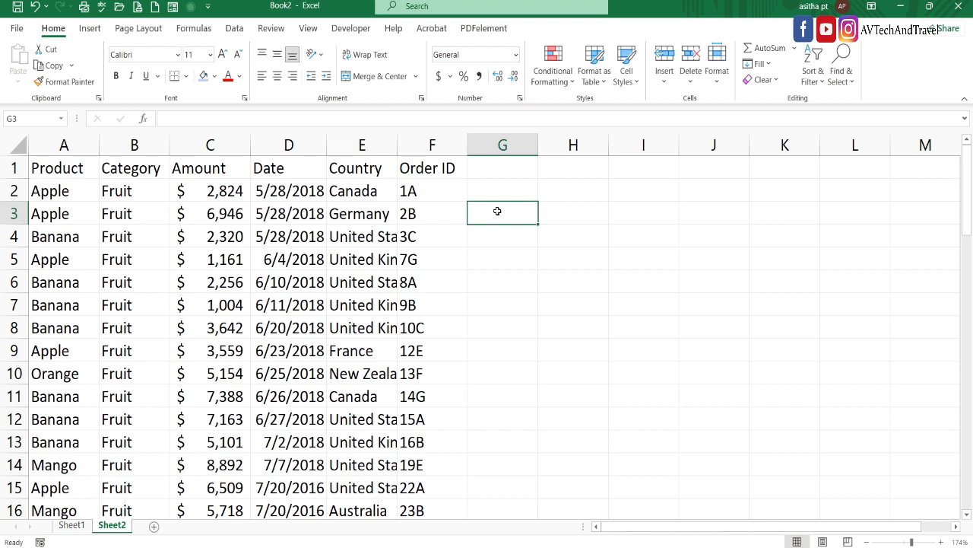
- Fill the header cells from Product to Order ID in the fruit table with light blue
{"action": "left_click_drag", "start_coordinate": [62, 167], "coordinate": [420, 154]}
{"action": "left_click", "coordinate": [203, 76]}
{"action": "left_click", "coordinate": [210, 350]}
{"action": "left_click", "coordinate": [210, 488]}
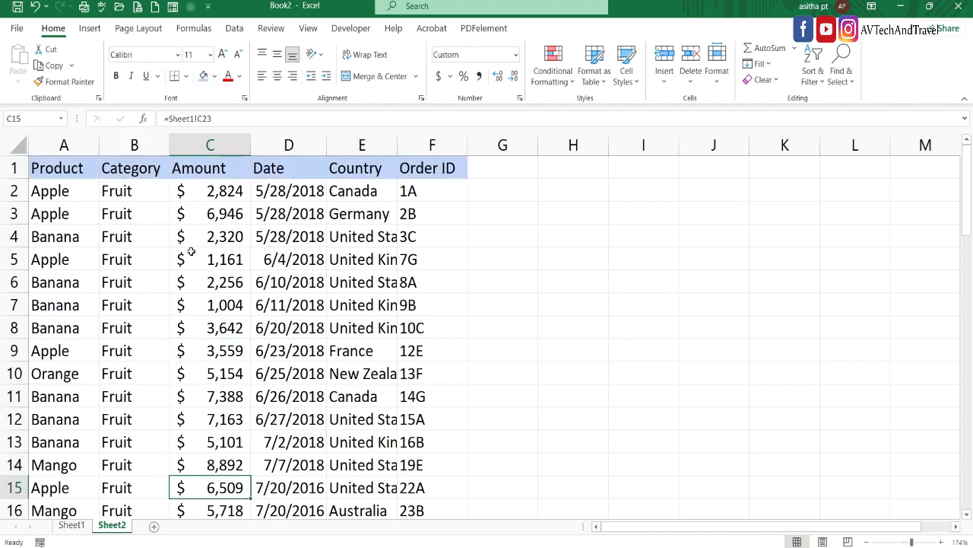
- Examine the remaining rows of the linked fruit table on Sheet2
{"action": "key", "text": "Down"}
{"action": "key", "text": "Down"}
{"action": "key", "text": "Down"}
{"action": "key", "text": "Down"}
{"action": "key", "text": "Down"}
{"action": "key", "text": "Down"}
{"action": "key", "text": "Down"}
{"action": "key", "text": "Down"}
{"action": "key", "text": "Down"}
{"action": "key", "text": "Down"}
{"action": "key", "text": "Down"}
{"action": "key", "text": "Down"}
{"action": "key", "text": "Down"}
{"action": "key", "text": "Down"}
{"action": "key", "text": "Down"}
{"action": "key", "text": "Down"}
{"action": "key", "text": "Down"}
{"action": "key", "text": "Down"}
{"action": "key", "text": "Down"}
{"action": "key", "text": "Down"}
- Return to Sheet1 and change the Category filter to include only Vegetables instead of Fruit
{"action": "key", "text": "ctrl+Page_Up"}
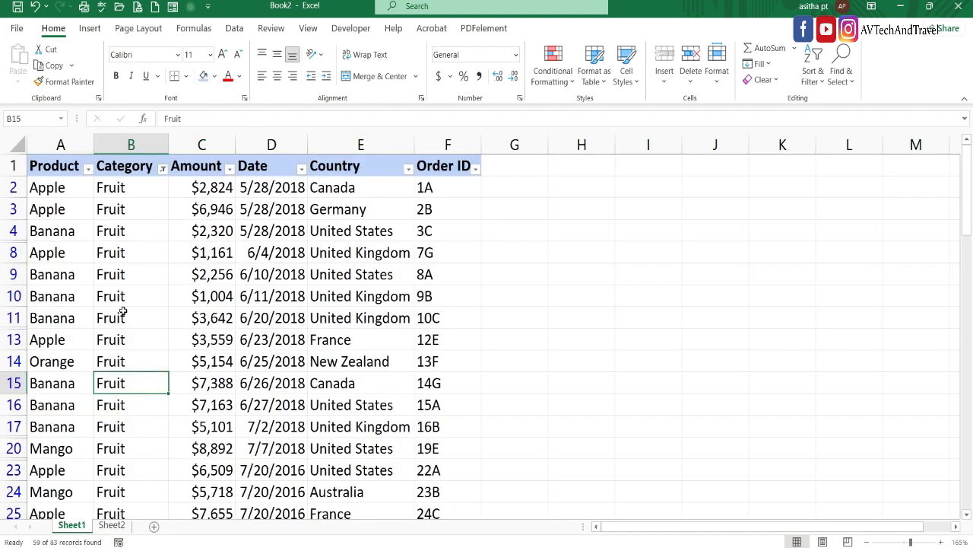
{"action": "left_click", "coordinate": [163, 168]}
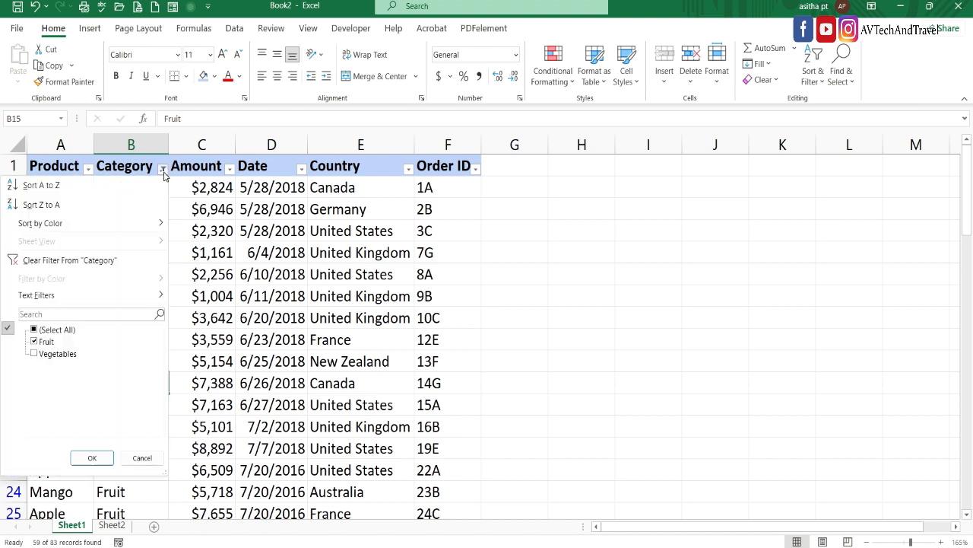
{"action": "left_click", "coordinate": [34, 341]}
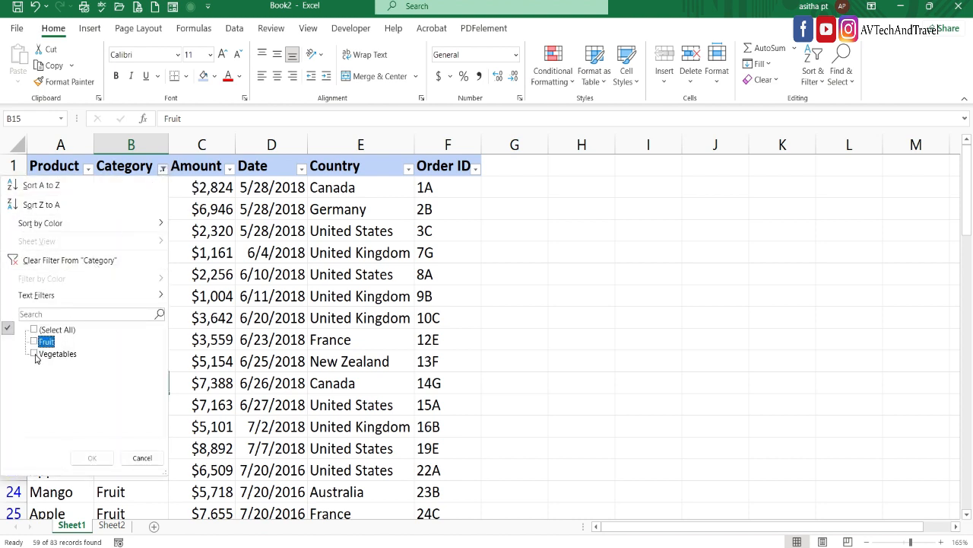
{"action": "left_click", "coordinate": [34, 354]}
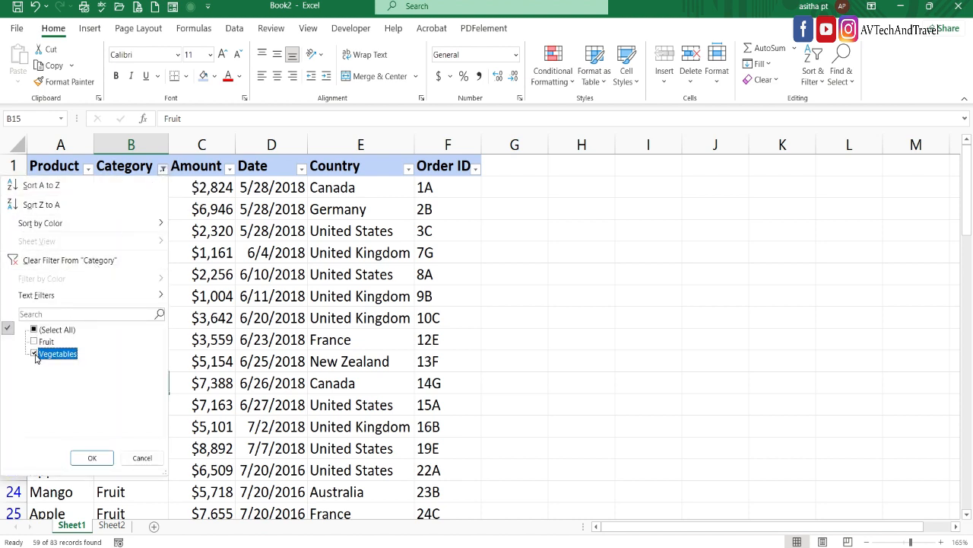
{"action": "left_click", "coordinate": [94, 457]}
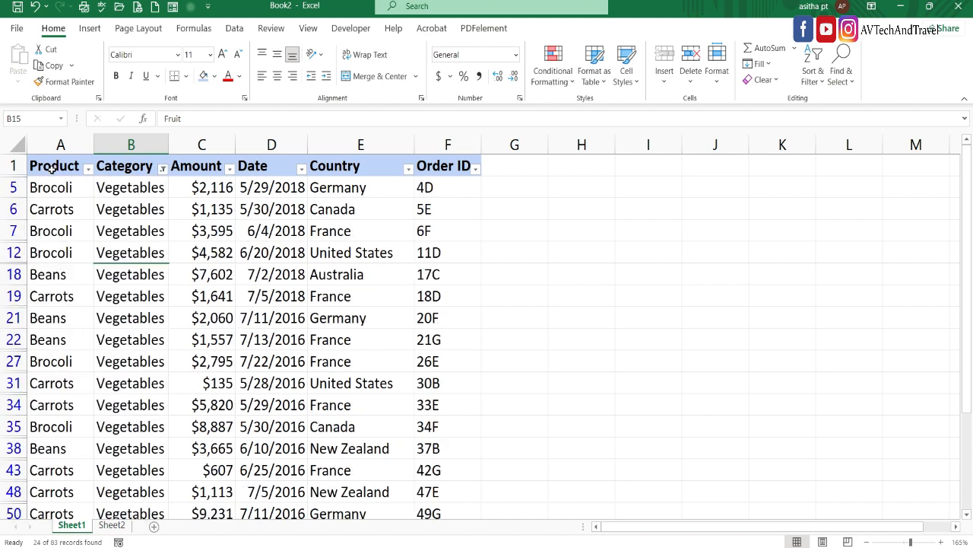
- Copy the filtered vegetables table with its headers and paste it as links into another new sheet
{"action": "left_click_drag", "start_coordinate": [52, 169], "coordinate": [435, 472]}
{"action": "key", "text": "ctrl+c"}
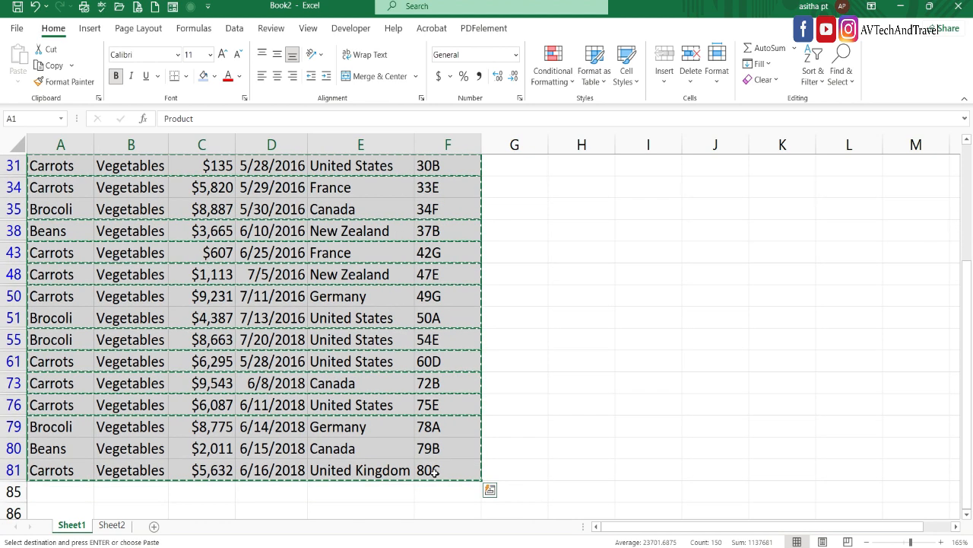
{"action": "left_click", "coordinate": [153, 526]}
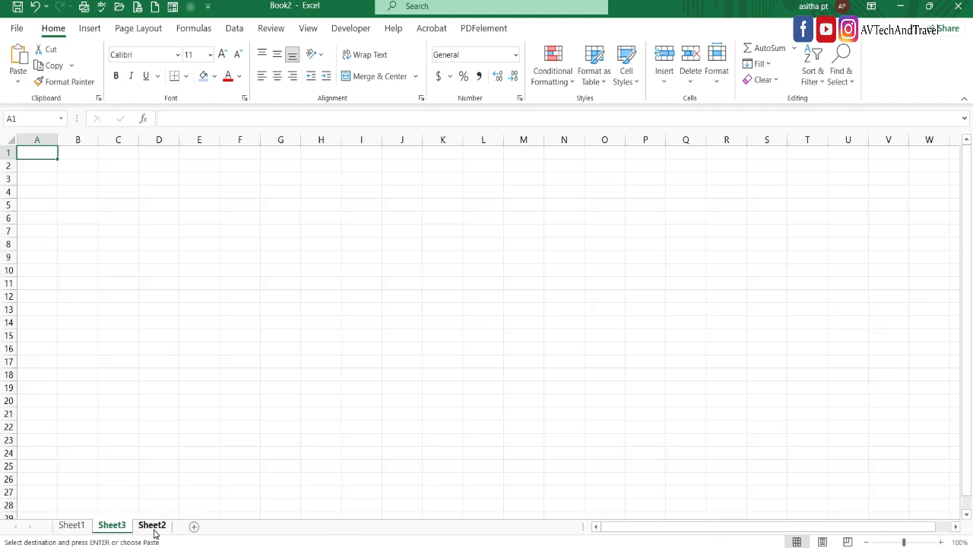
{"action": "left_click", "coordinate": [23, 78]}
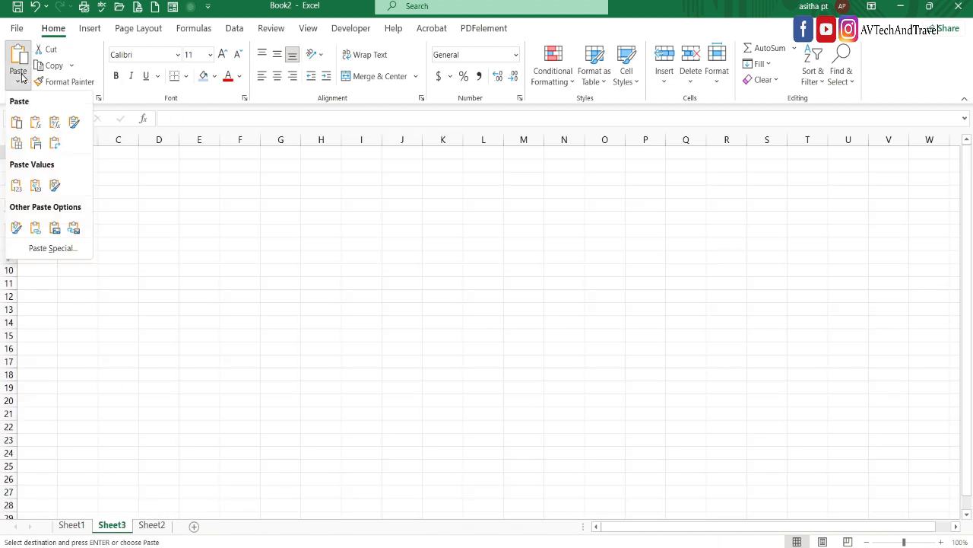
{"action": "left_click", "coordinate": [33, 230]}
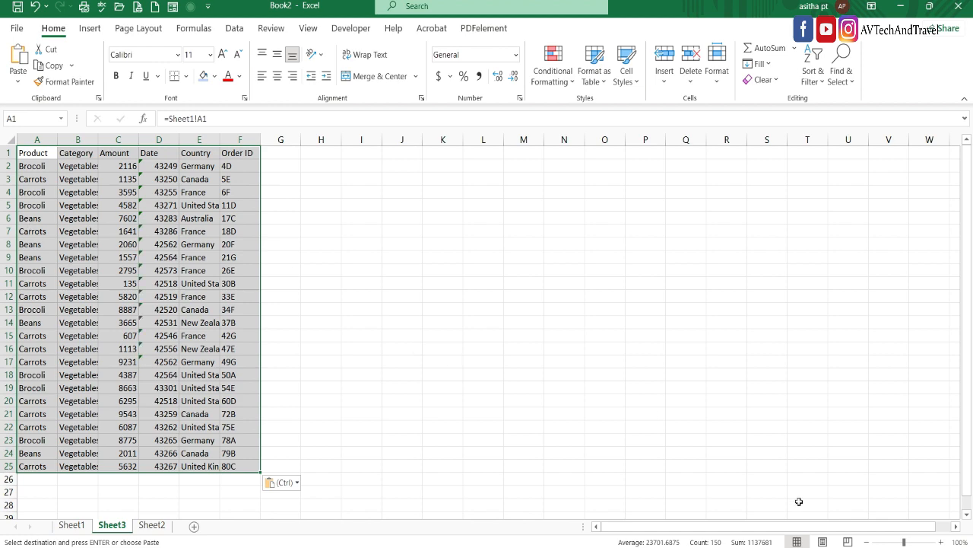
- Format the Date values in D2:D25 of the linked vegetables sheet as Short Date
{"action": "left_click", "coordinate": [912, 541]}
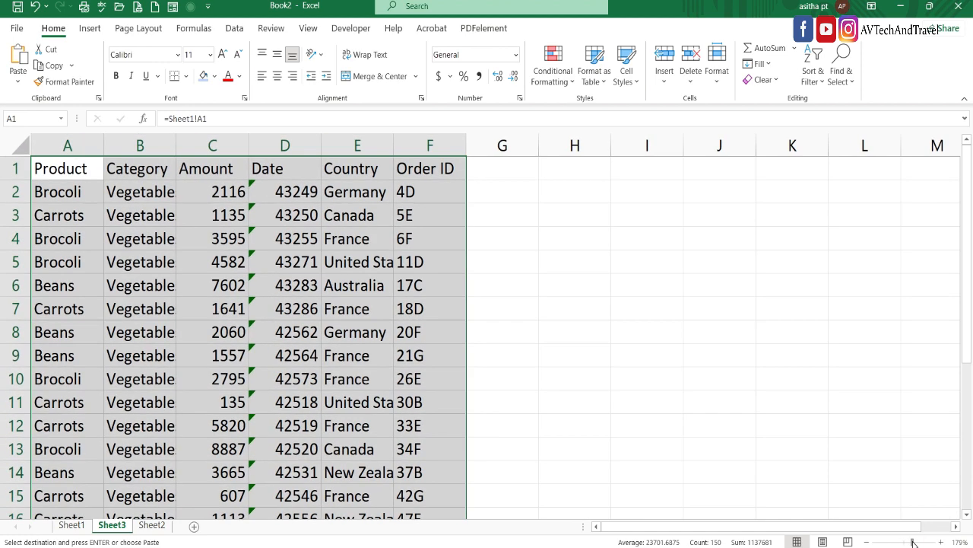
{"action": "left_click", "coordinate": [563, 247]}
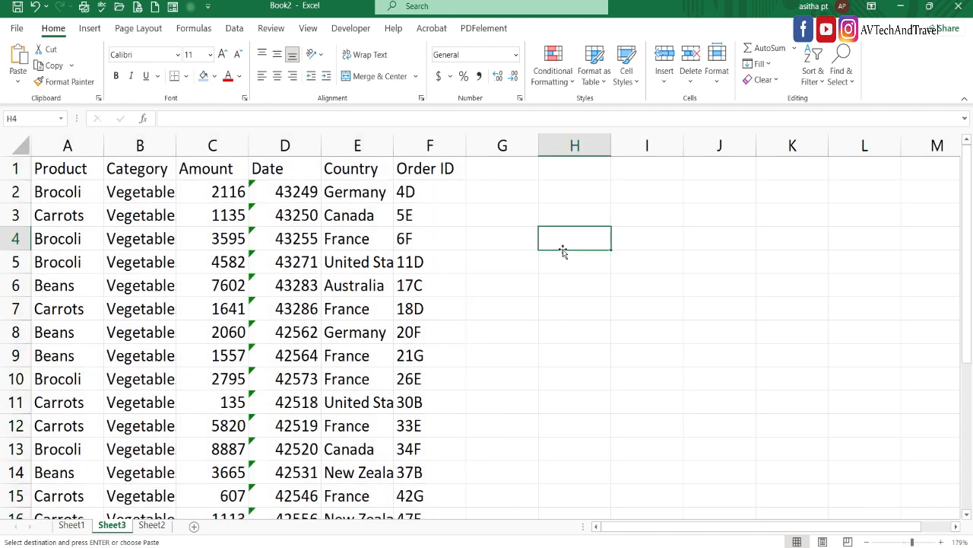
{"action": "left_click", "coordinate": [302, 195]}
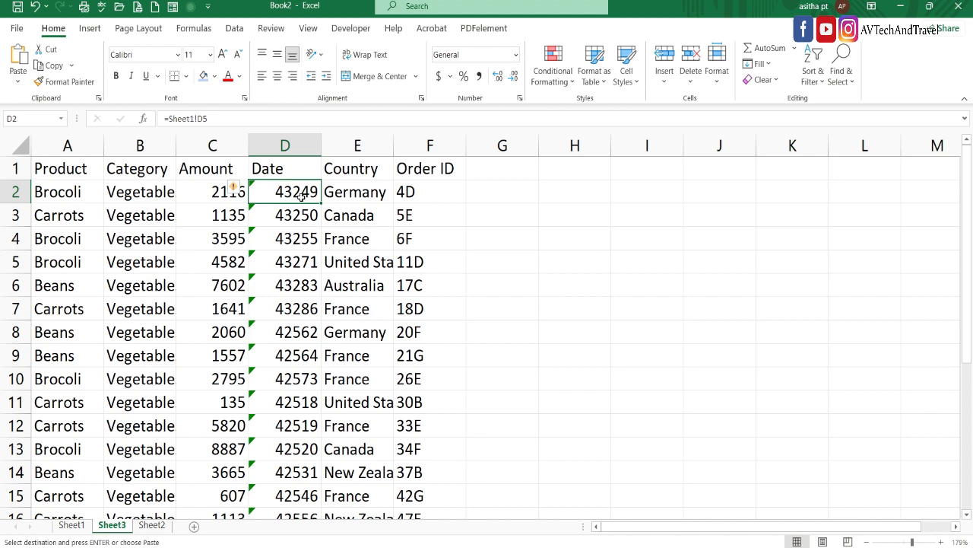
{"action": "key", "text": "ctrl+shift+Down"}
{"action": "left_click", "coordinate": [515, 54]}
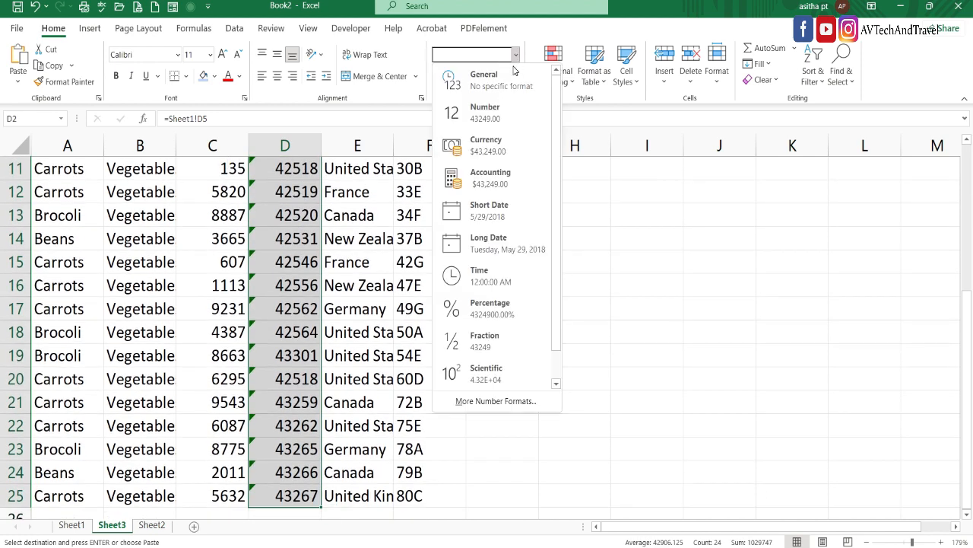
{"action": "left_click", "coordinate": [478, 207]}
{"action": "scroll", "coordinate": [478, 207], "scroll_direction": "up", "scroll_amount": 4}
- Format the vegetables sheet's Amount values as dollar Accounting with no decimals and autofit the Category column's width
{"action": "left_click", "coordinate": [232, 193]}
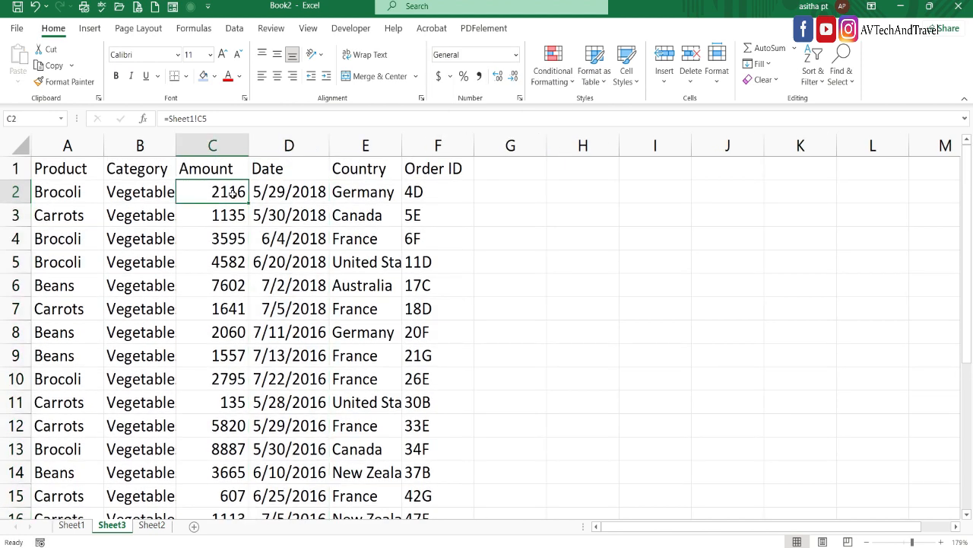
{"action": "key", "text": "ctrl+shift+Down"}
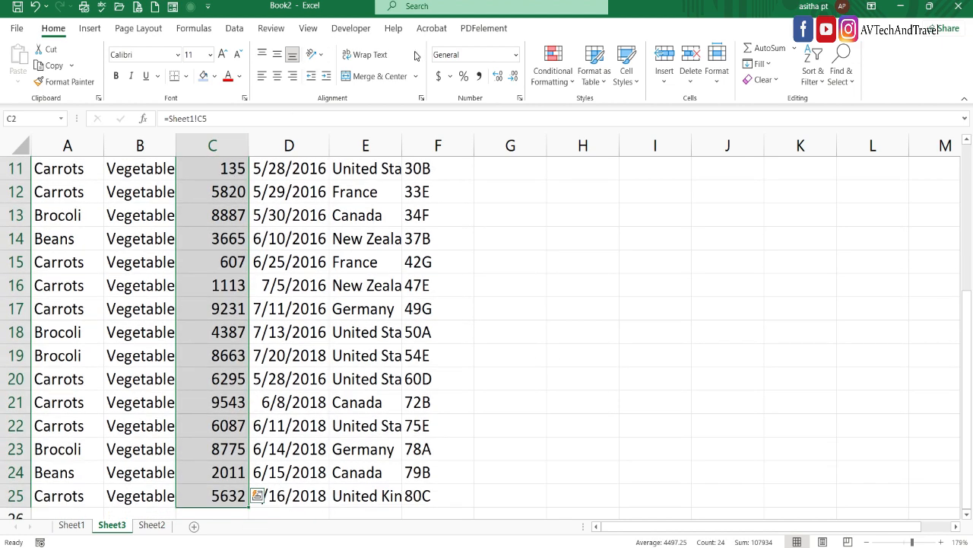
{"action": "left_click", "coordinate": [438, 78]}
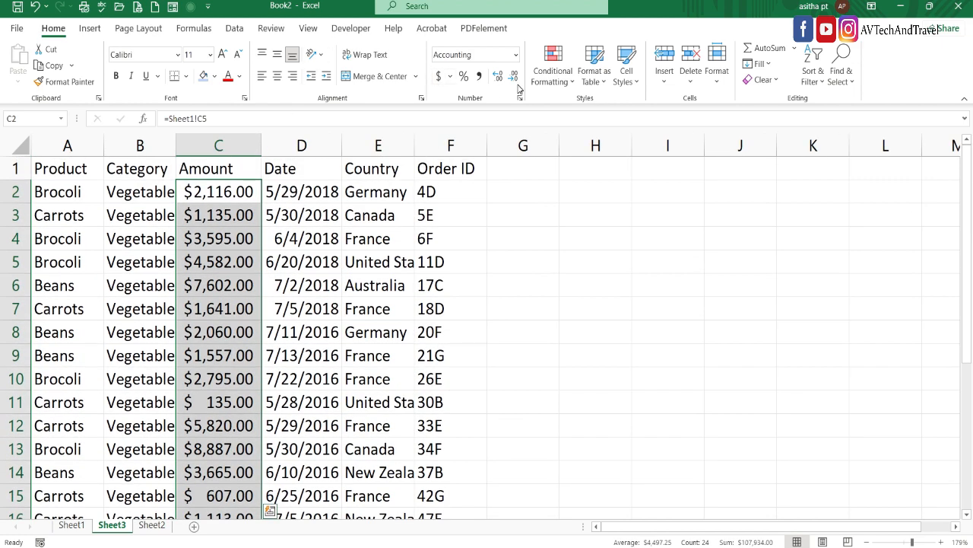
{"action": "left_click", "coordinate": [514, 76]}
{"action": "left_click", "coordinate": [514, 76]}
{"action": "left_click", "coordinate": [530, 254]}
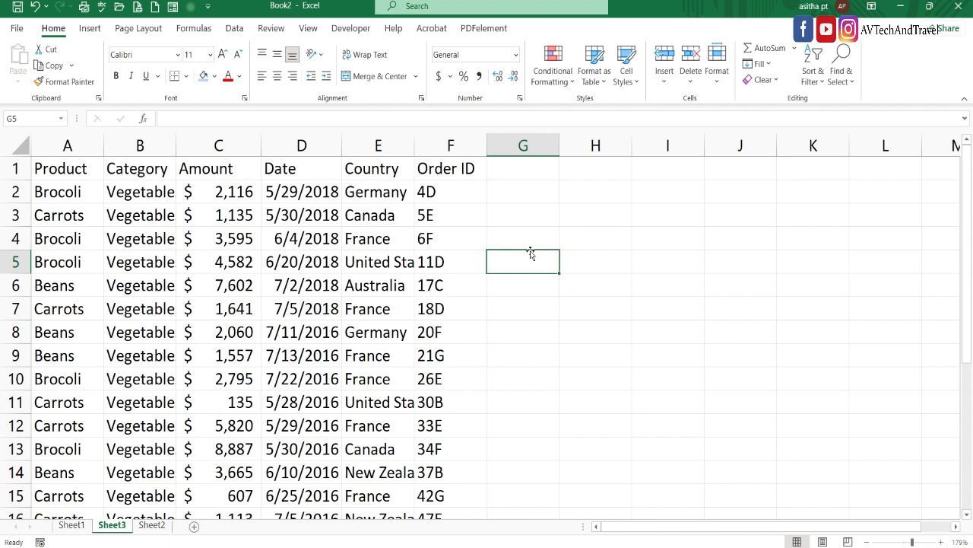
{"action": "double_click", "coordinate": [175, 138]}
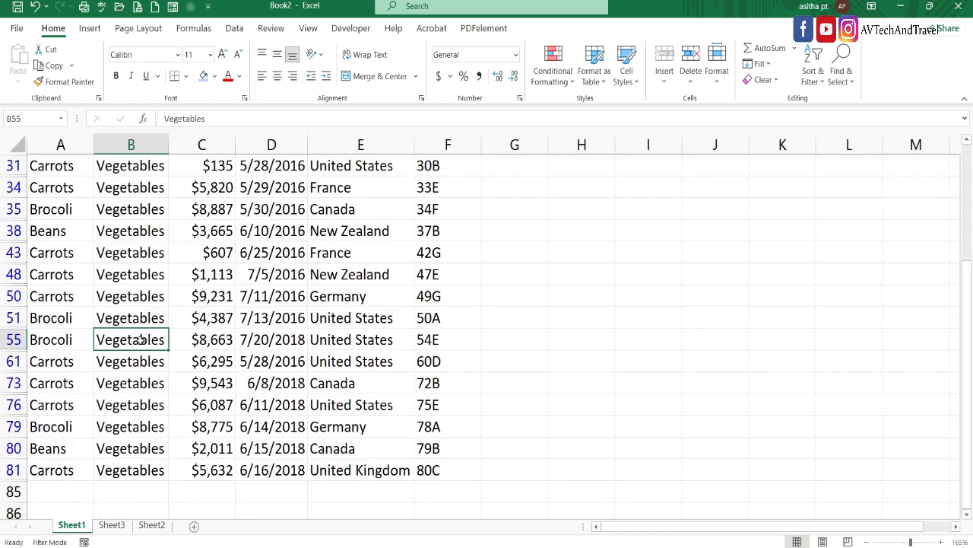
- Remove the filter from the Sheet1 data and view the linked fruit and vegetable sheets
{"action": "key", "text": "ctrl+shift+l"}
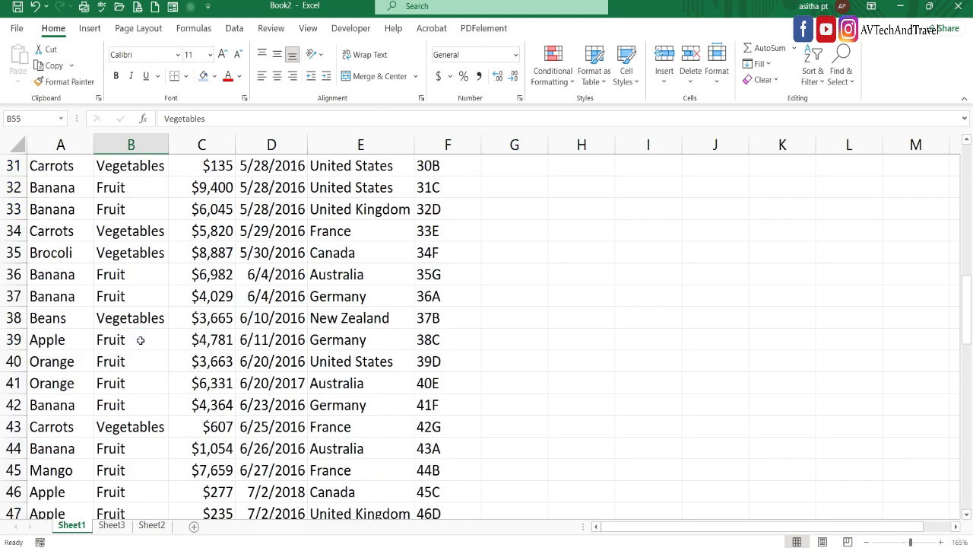
{"action": "left_click", "coordinate": [314, 268]}
{"action": "key", "text": "Up"}
{"action": "key", "text": "Up"}
{"action": "key", "text": "Up"}
{"action": "key", "text": "Up"}
{"action": "key", "text": "Up"}
{"action": "key", "text": "Up"}
{"action": "key", "text": "Up"}
{"action": "key", "text": "Up"}
{"action": "key", "text": "Up"}
{"action": "key", "text": "Up"}
{"action": "key", "text": "Up"}
{"action": "key", "text": "Up"}
{"action": "key", "text": "Up"}
{"action": "key", "text": "Up"}
{"action": "key", "text": "Up"}
{"action": "key", "text": "Up"}
{"action": "key", "text": "Up"}
{"action": "key", "text": "Up"}
{"action": "key", "text": "Up"}
{"action": "key", "text": "Up"}
{"action": "key", "text": "Up"}
{"action": "key", "text": "Up"}
{"action": "key", "text": "Up"}
{"action": "key", "text": "Up"}
{"action": "key", "text": "Up"}
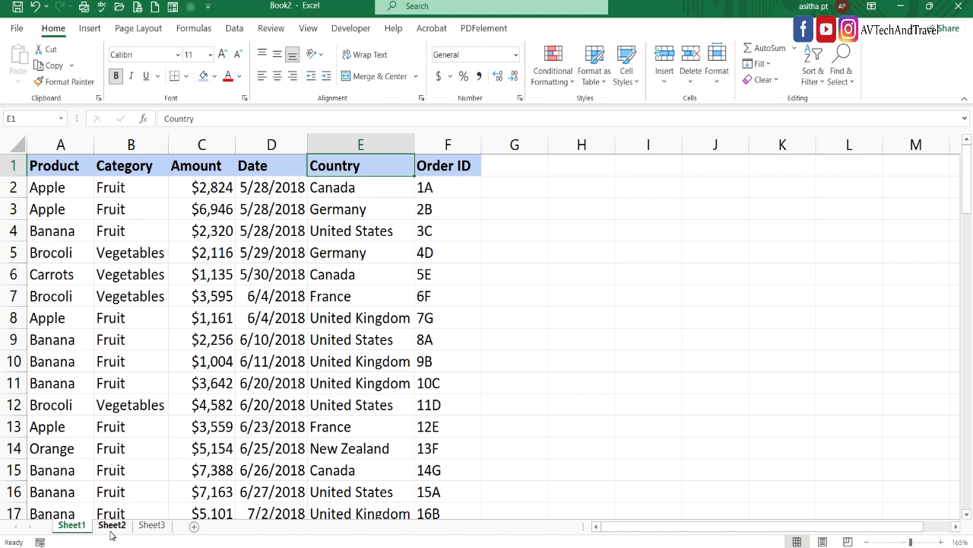
{"action": "left_click", "coordinate": [116, 530]}
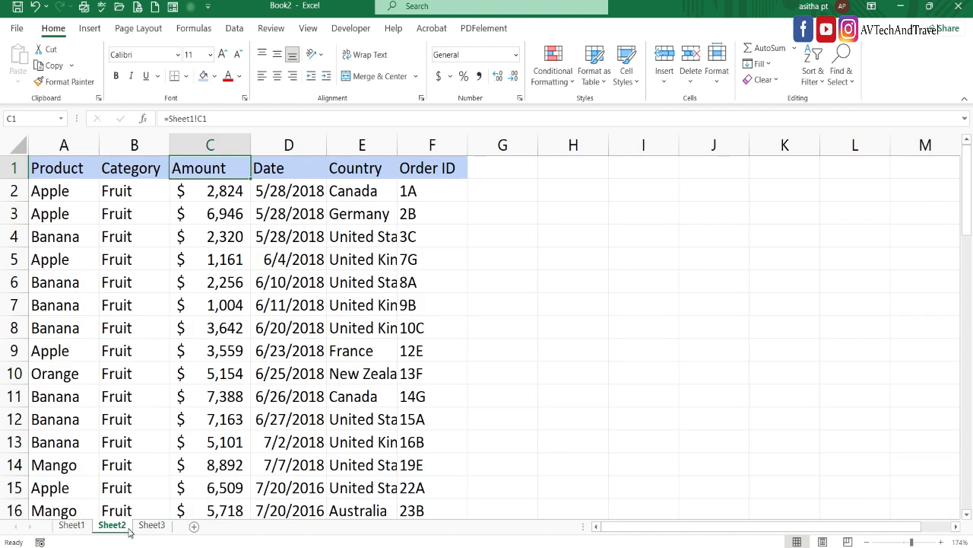
{"action": "left_click", "coordinate": [158, 529]}
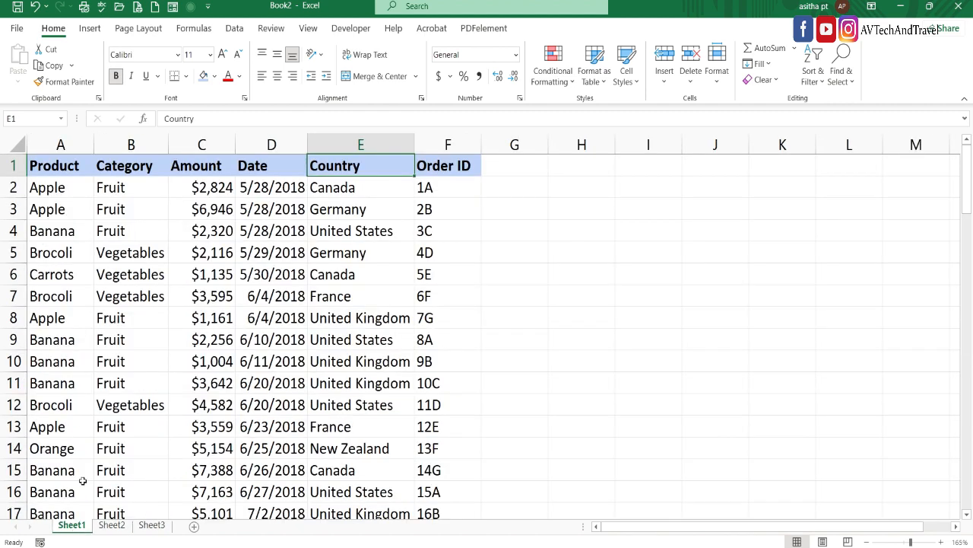
- Change the first Apple amount in Sheet1 cell C2 to 3824 and check the linked cell on Sheet2
{"action": "double_click", "coordinate": [209, 187]}
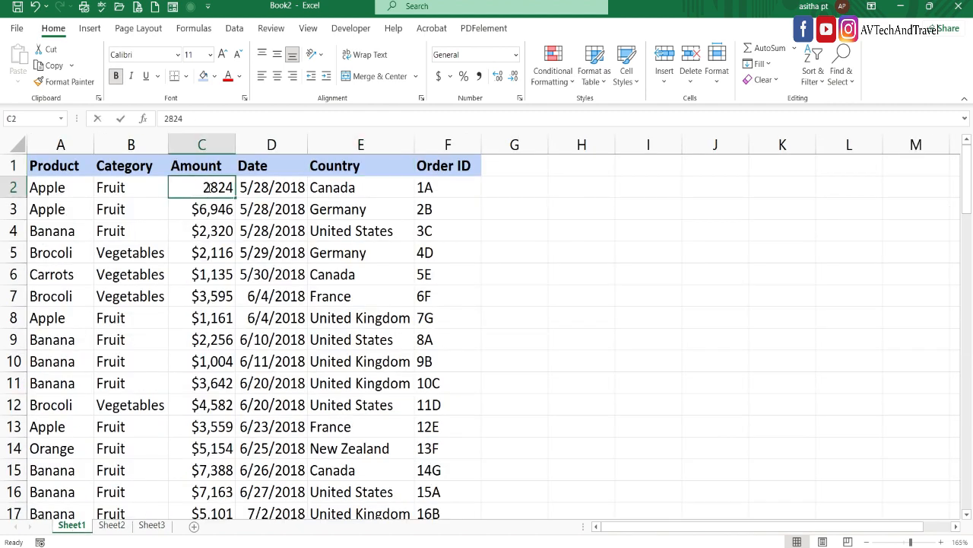
{"action": "key", "text": "BackSpace"}
{"action": "type", "text": "3"}
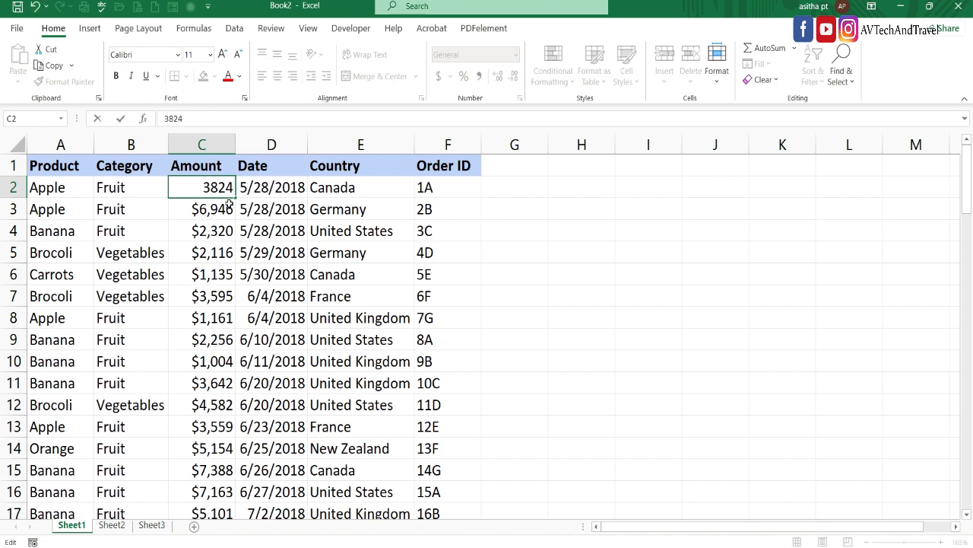
{"action": "key", "text": "Return"}
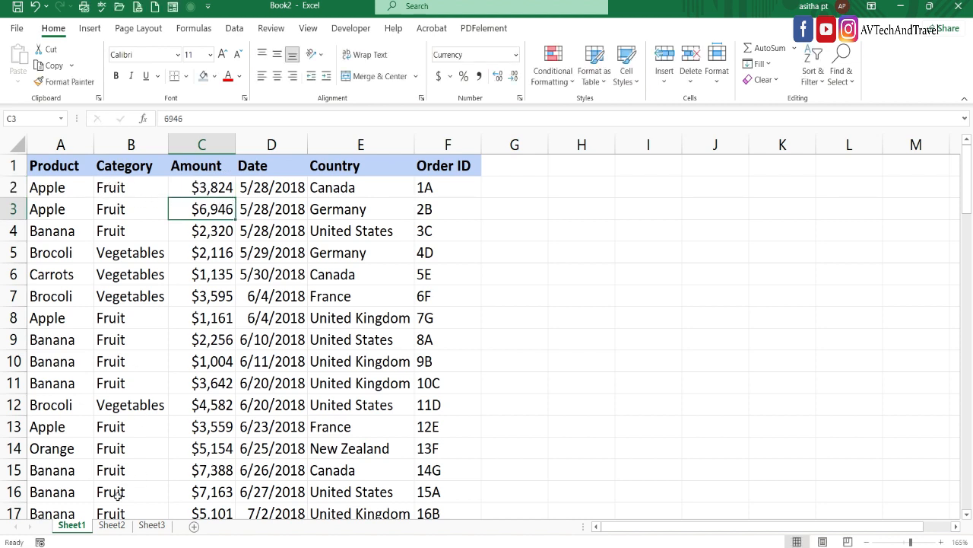
{"action": "left_click", "coordinate": [108, 530]}
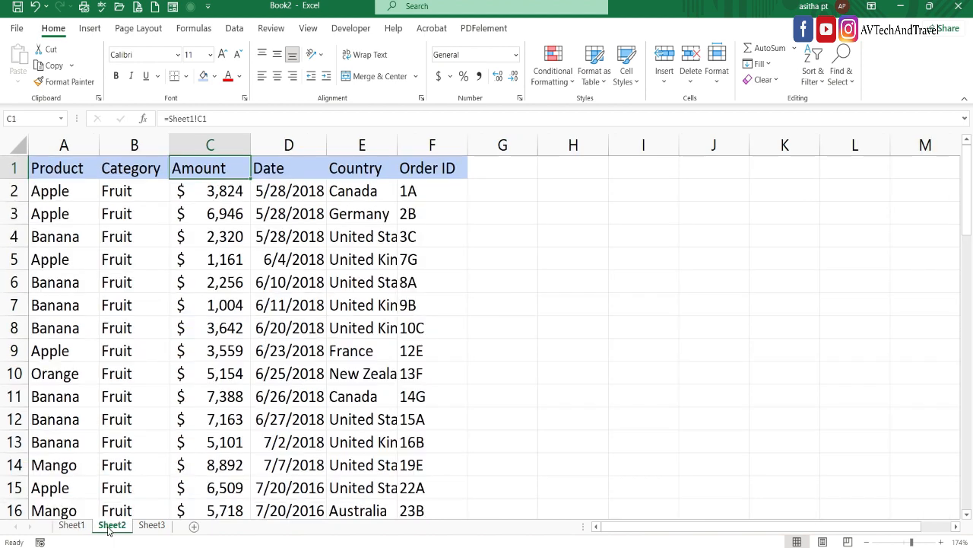
{"action": "left_click", "coordinate": [203, 194]}
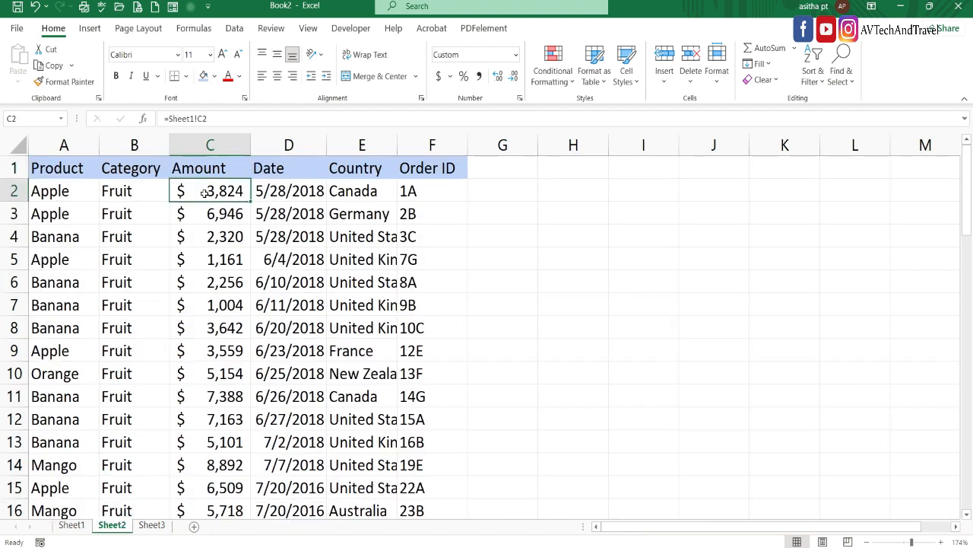
- Change the product in Sheet1 cell A5 to Carrots and check the linked cell on Sheet3
{"action": "left_click", "coordinate": [73, 534]}
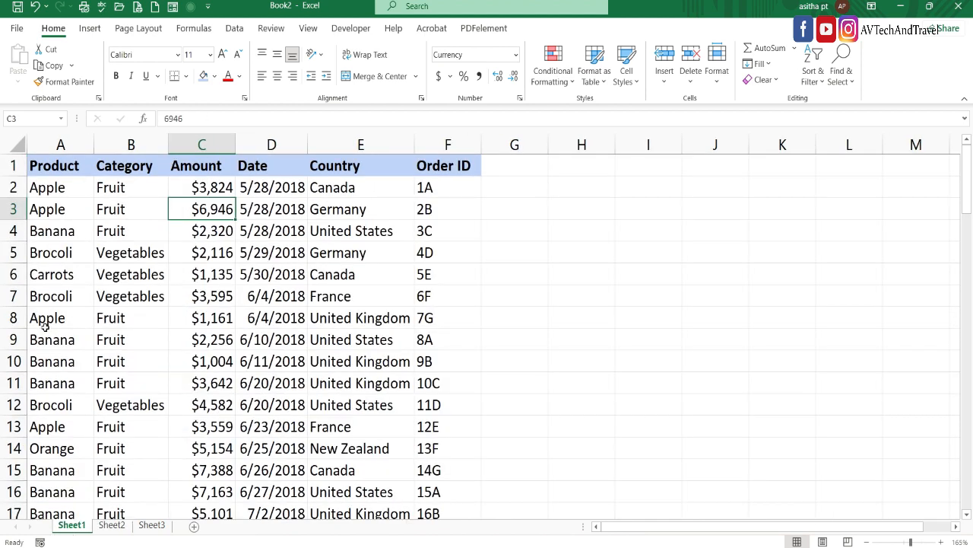
{"action": "double_click", "coordinate": [69, 252]}
{"action": "key", "text": "BackSpace"}
{"action": "key", "text": "BackSpace"}
{"action": "key", "text": "BackSpace"}
{"action": "key", "text": "BackSpace"}
{"action": "key", "text": "BackSpace"}
{"action": "key", "text": "BackSpace"}
{"action": "key", "text": "BackSpace"}
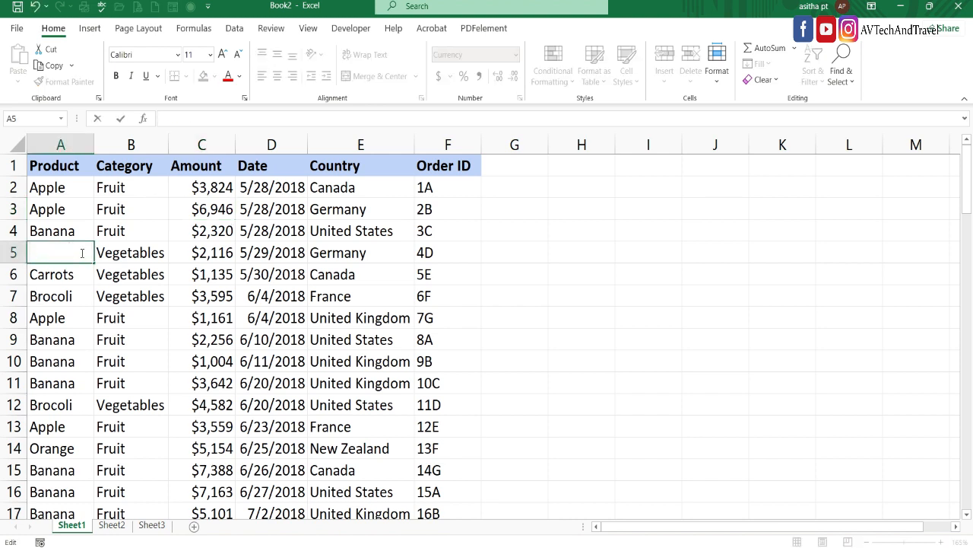
{"action": "type", "text": "Carrots"}
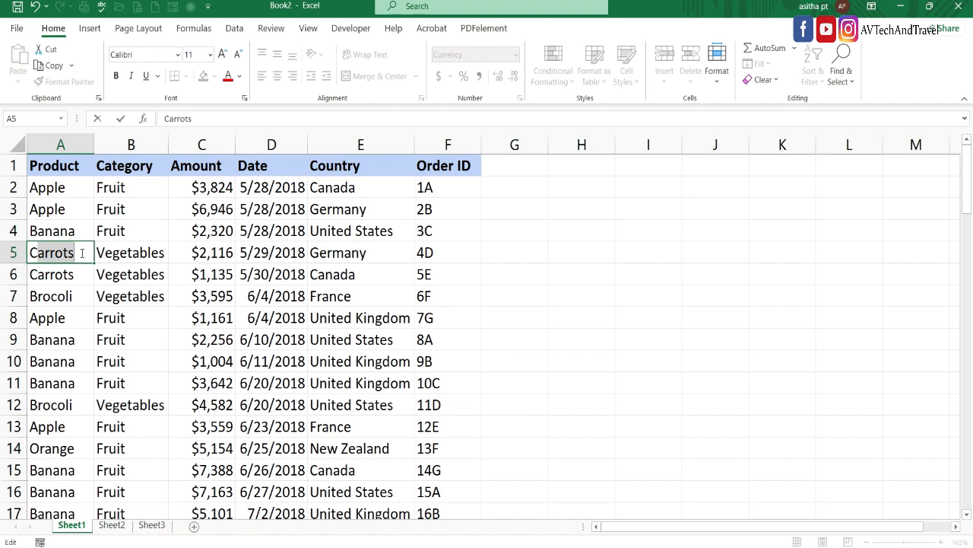
{"action": "key", "text": "Return"}
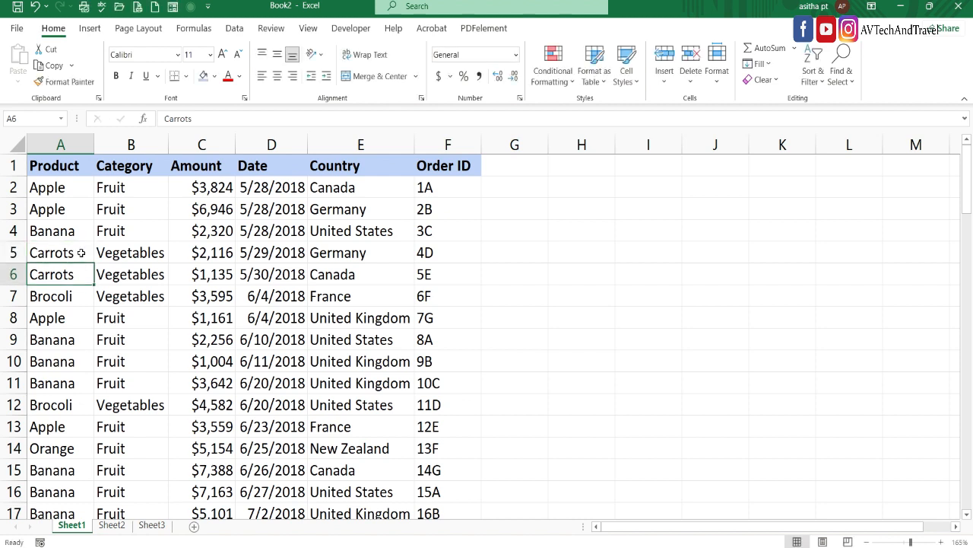
{"action": "left_click", "coordinate": [152, 528]}
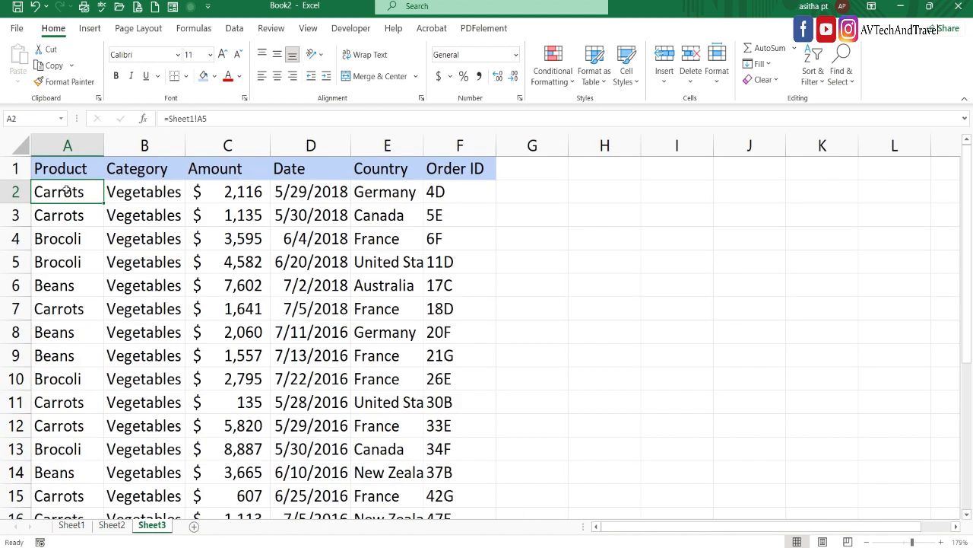
{"action": "key", "text": "ctrl+Page_Up"}
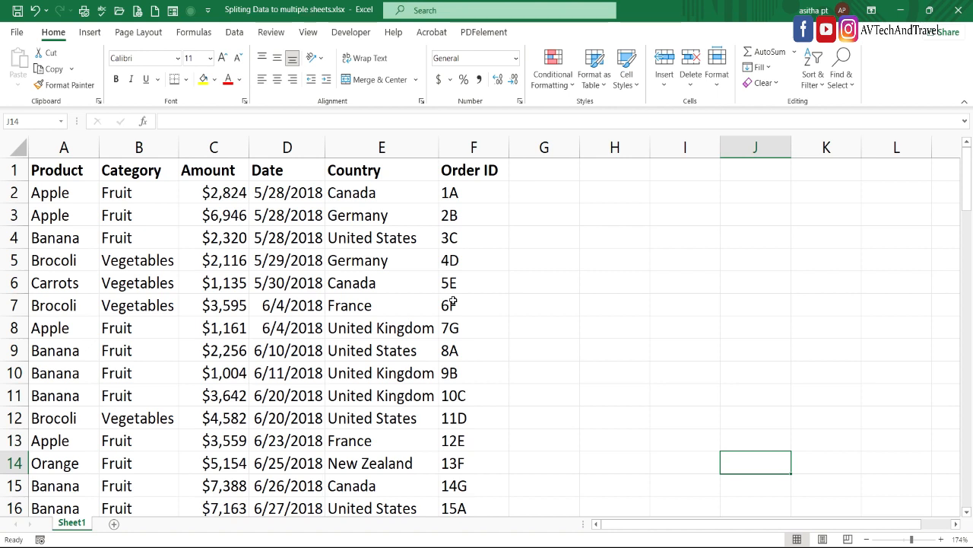
- In the Spliting Data to multiple sheets workbook, insert a column before Product and give it the header S.No
{"action": "key", "text": "alt+F11"}
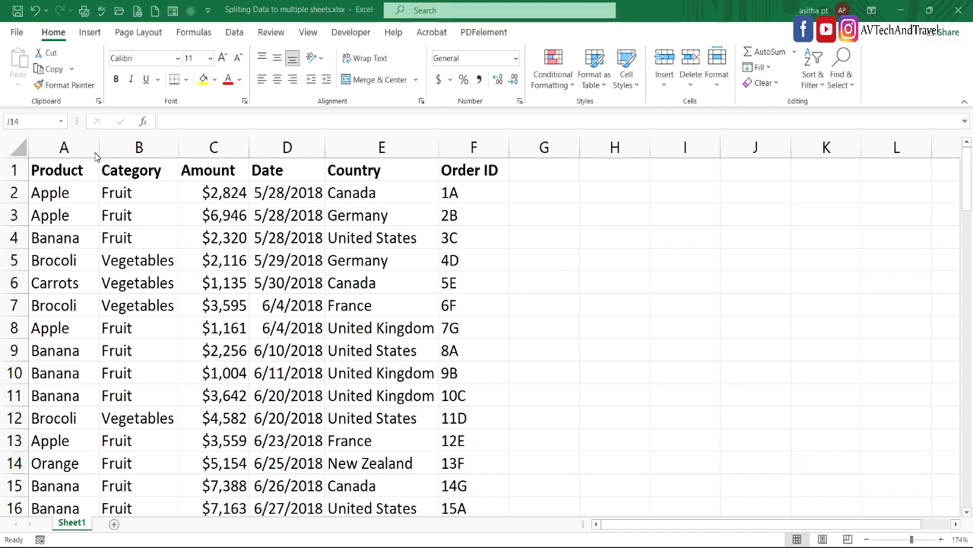
{"action": "right_click", "coordinate": [41, 146]}
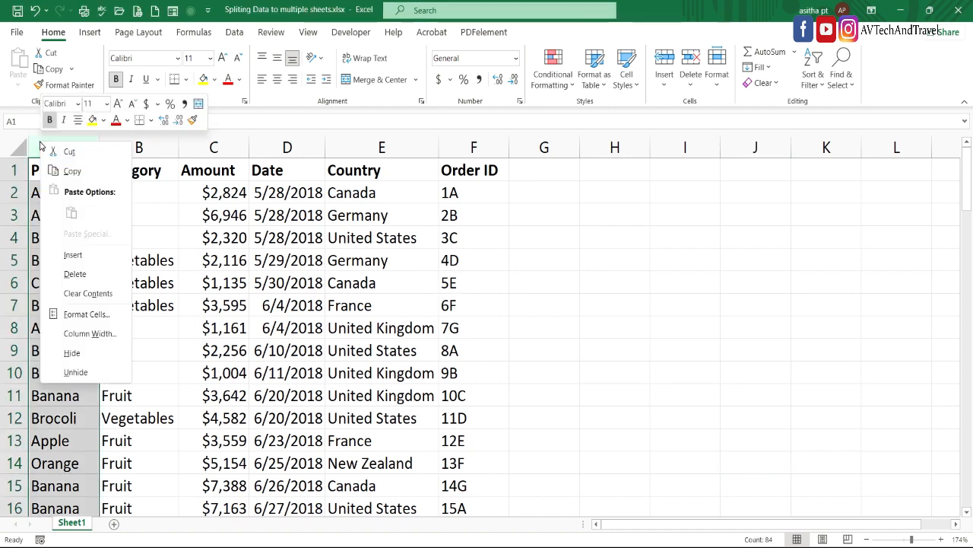
{"action": "left_click", "coordinate": [95, 256]}
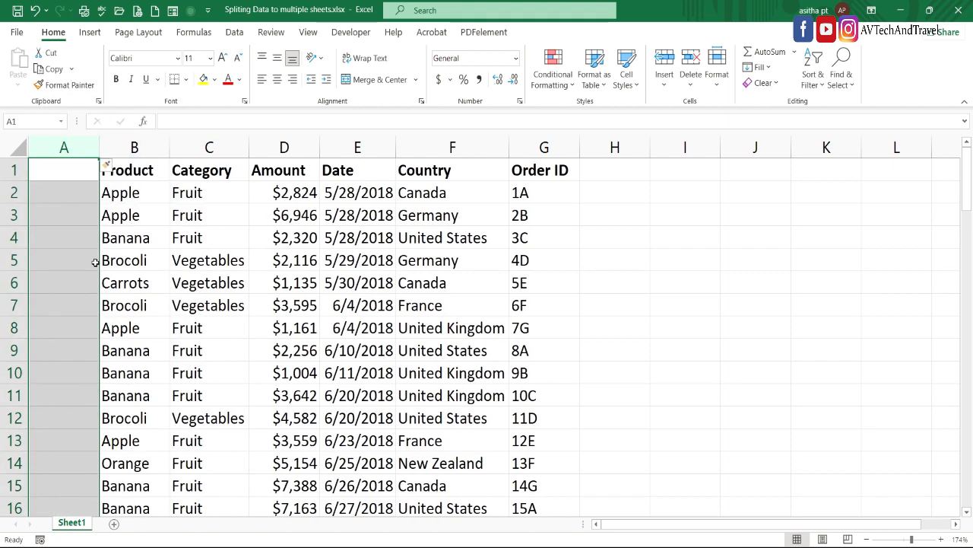
{"action": "double_click", "coordinate": [63, 171]}
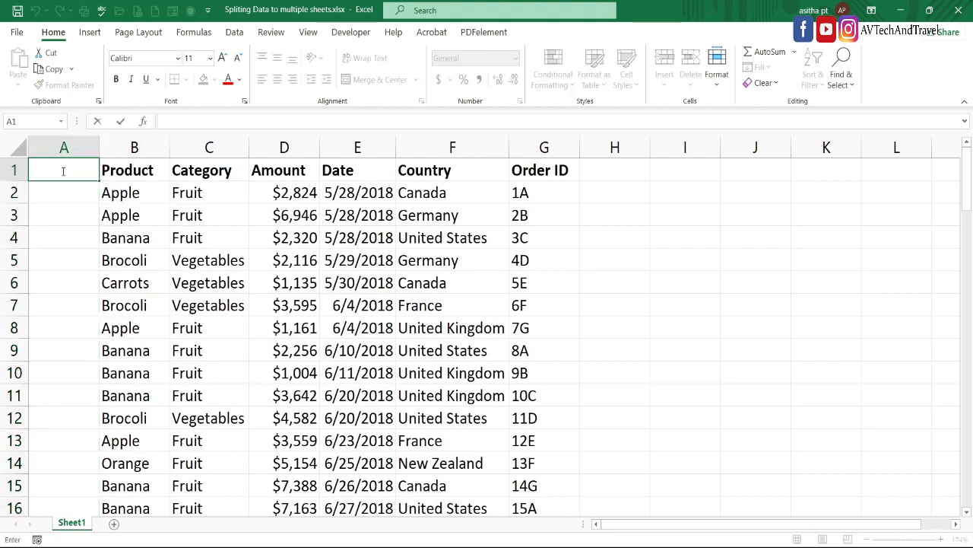
{"action": "type", "text": "S.No"}
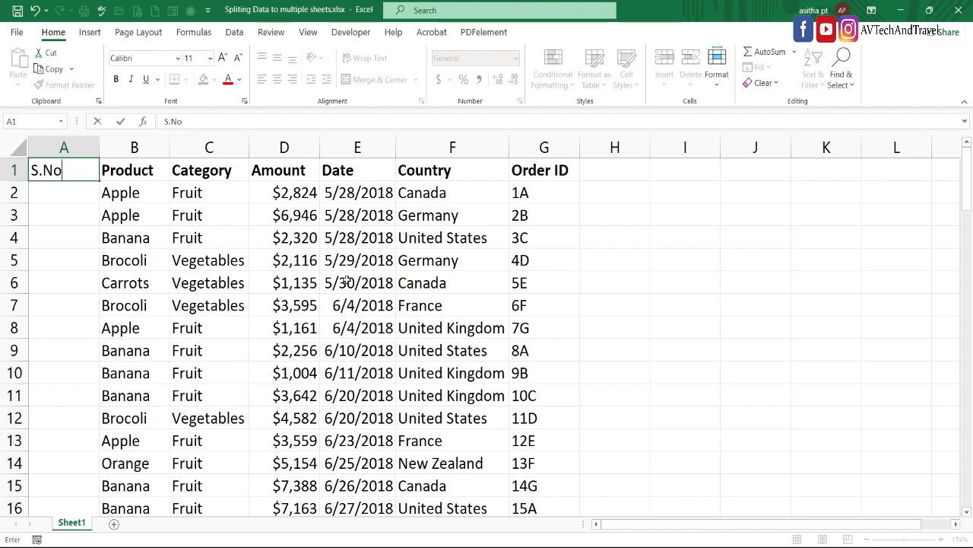
{"action": "left_click", "coordinate": [261, 247]}
- Fill the S.No column with a serial number series starting at 1 in A2, down to the last data row
{"action": "left_click", "coordinate": [48, 194]}
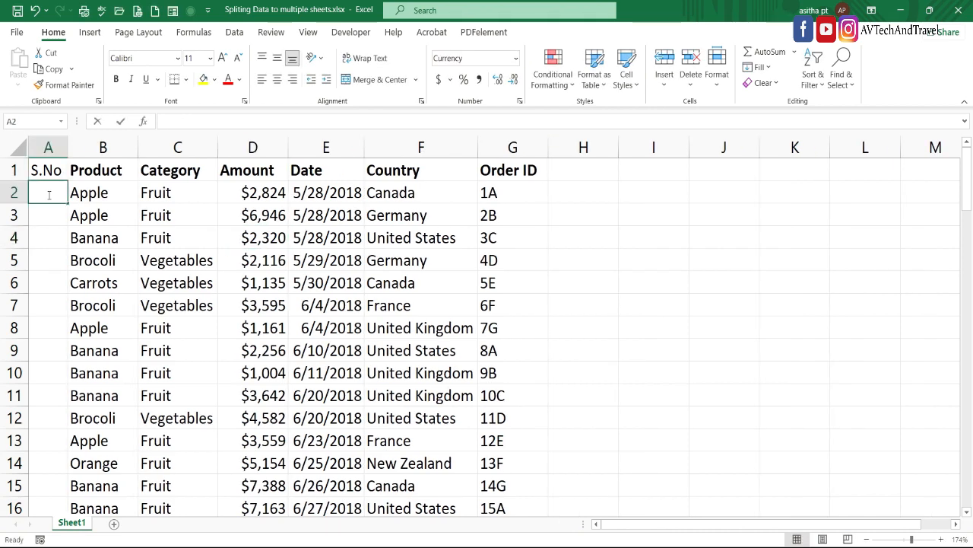
{"action": "type", "text": "1"}
{"action": "left_click_drag", "start_coordinate": [68, 204], "coordinate": [67, 460]}
{"action": "left_click", "coordinate": [583, 372]}
{"action": "scroll", "coordinate": [820, 248], "scroll_direction": "up", "scroll_amount": 20}
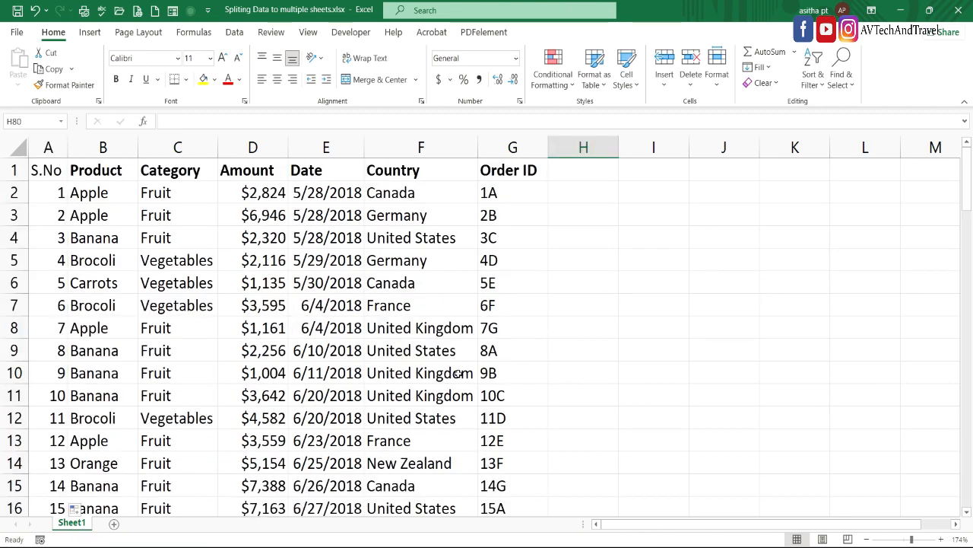
- Create a PivotTable from the Sheet1 data range A1:G84 on a new worksheet
{"action": "left_click", "coordinate": [327, 283]}
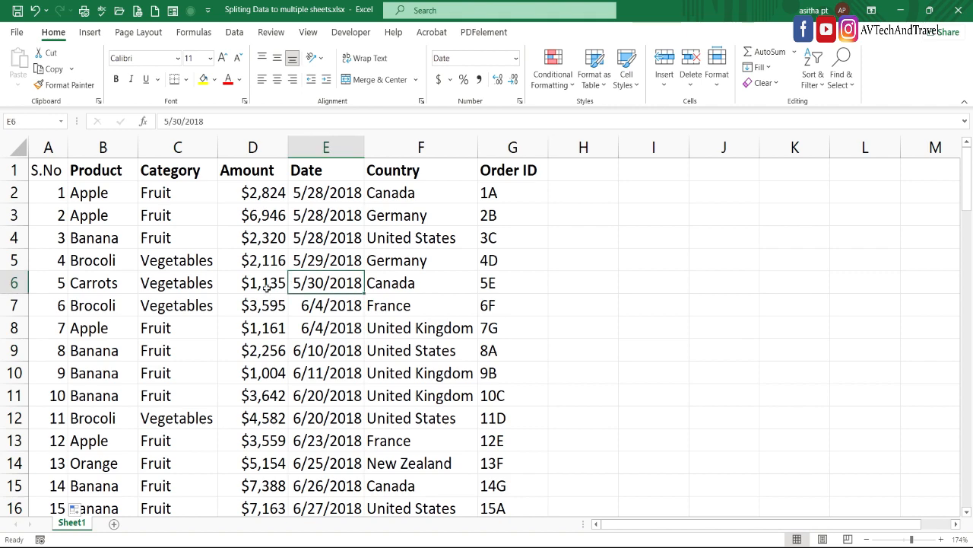
{"action": "left_click", "coordinate": [267, 286]}
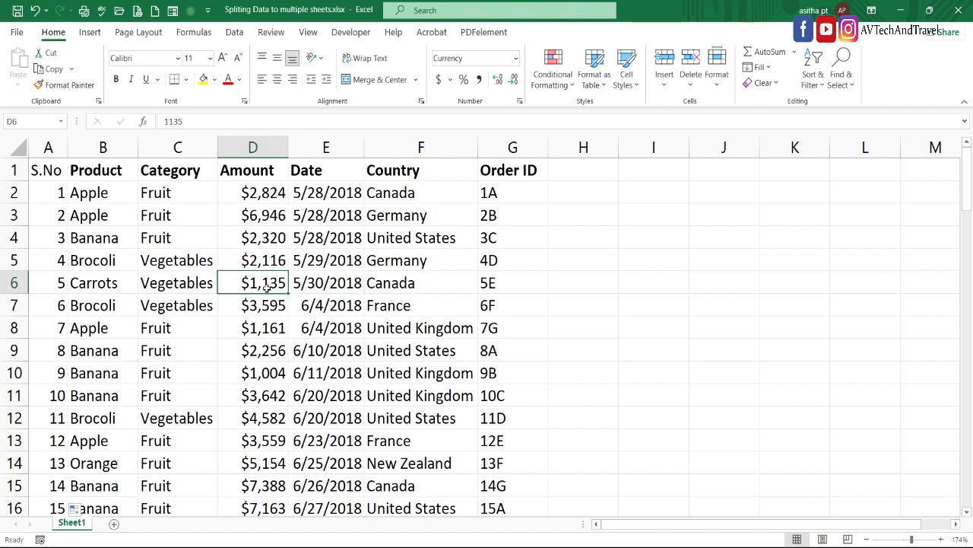
{"action": "left_click", "coordinate": [91, 35]}
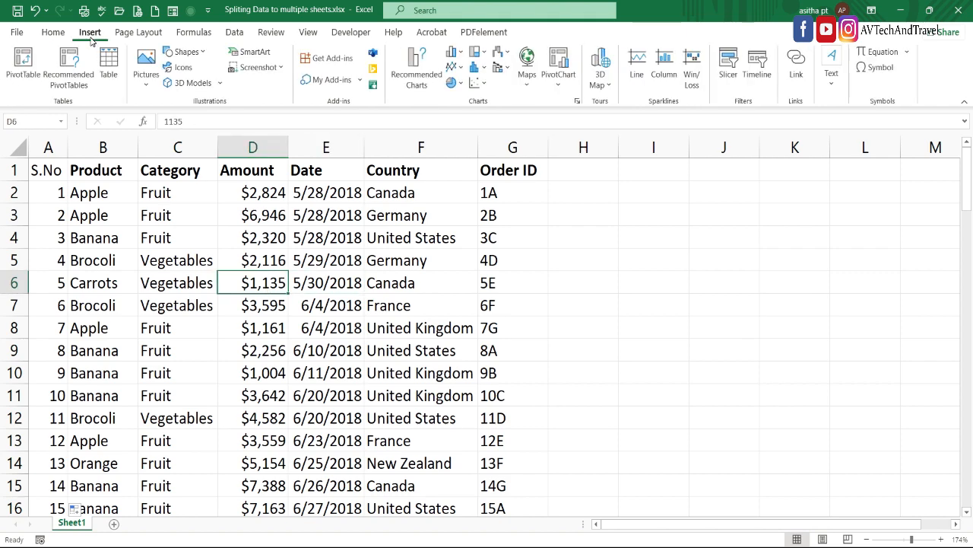
{"action": "left_click", "coordinate": [22, 65]}
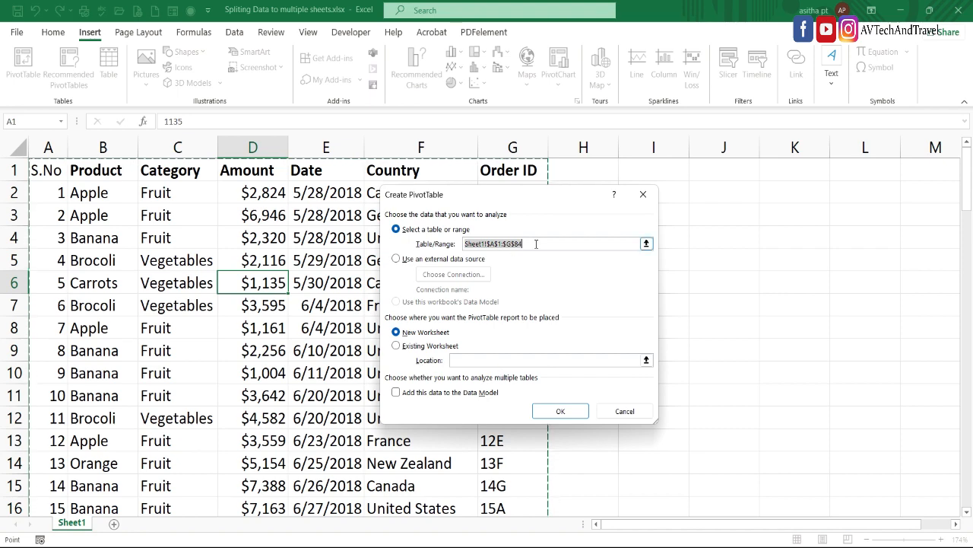
{"action": "left_click", "coordinate": [561, 412]}
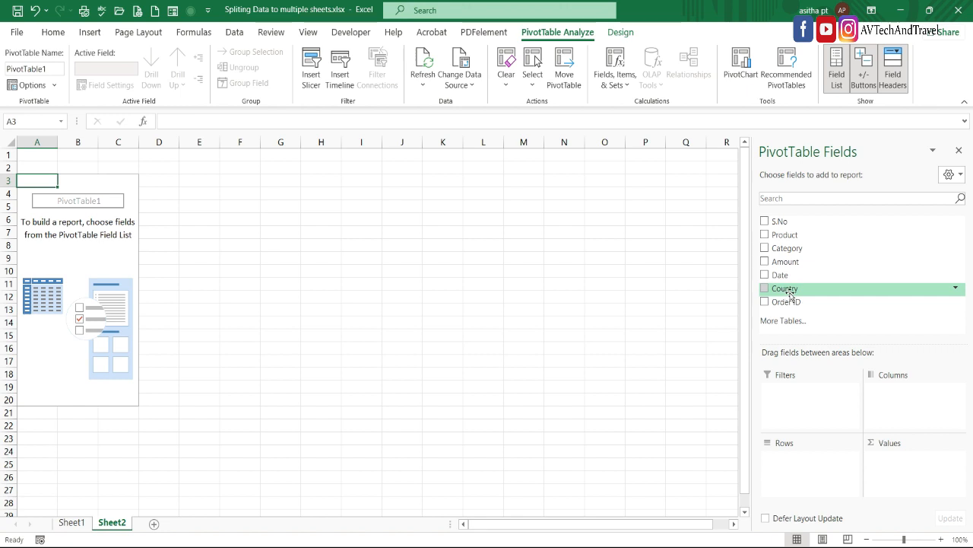
- Use Country as the report filter, put S.No, Product, Category, Date and Order ID in the rows, and sum Amount as the values
{"action": "left_click_drag", "start_coordinate": [796, 289], "coordinate": [788, 392]}
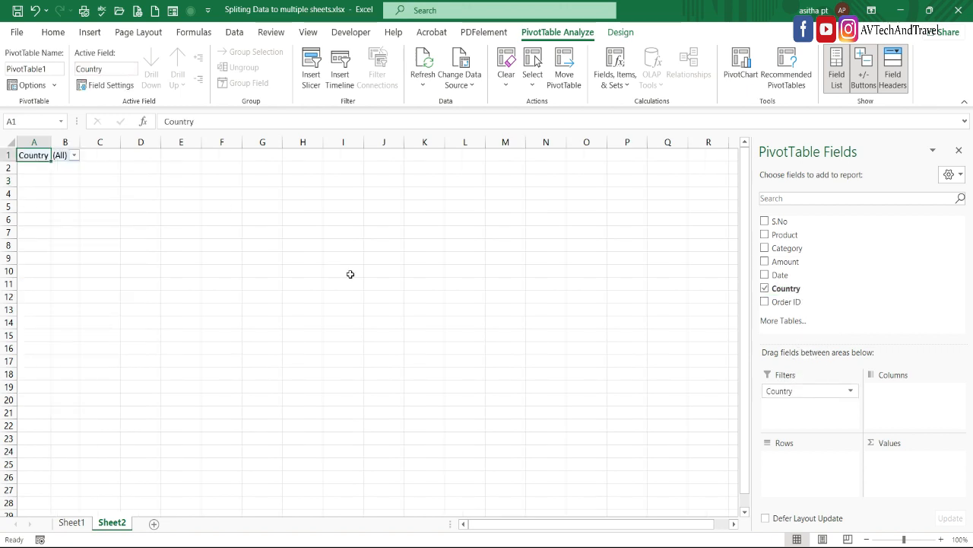
{"action": "left_click_drag", "start_coordinate": [776, 222], "coordinate": [794, 463]}
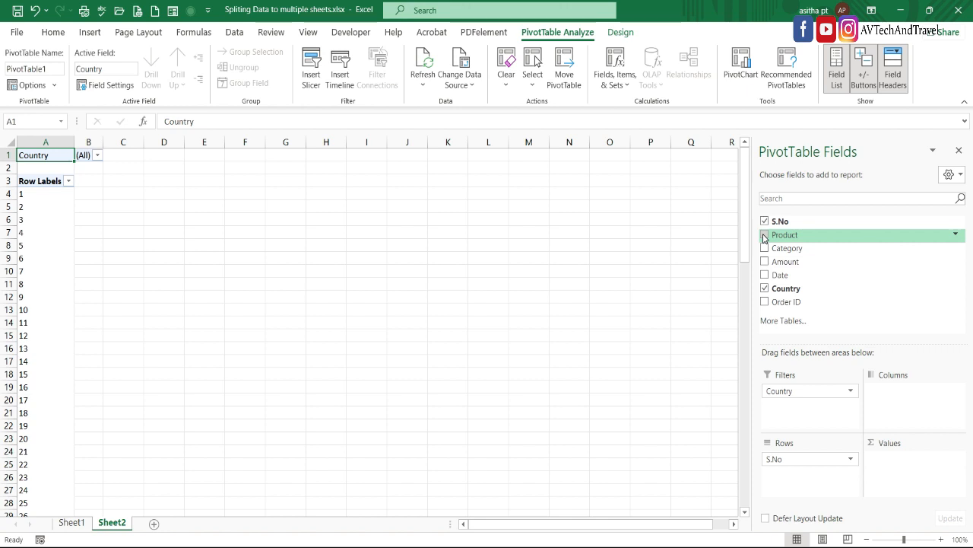
{"action": "left_click", "coordinate": [764, 235]}
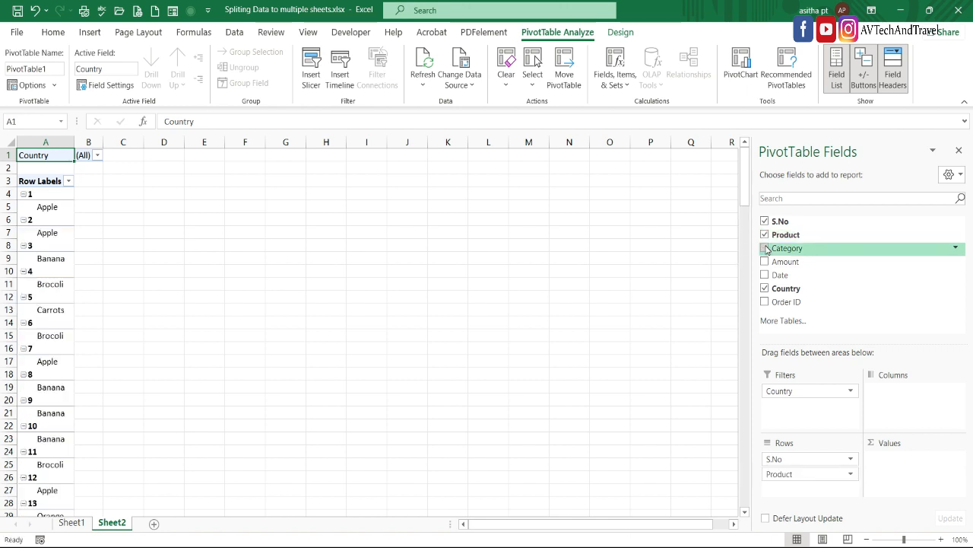
{"action": "left_click", "coordinate": [765, 248]}
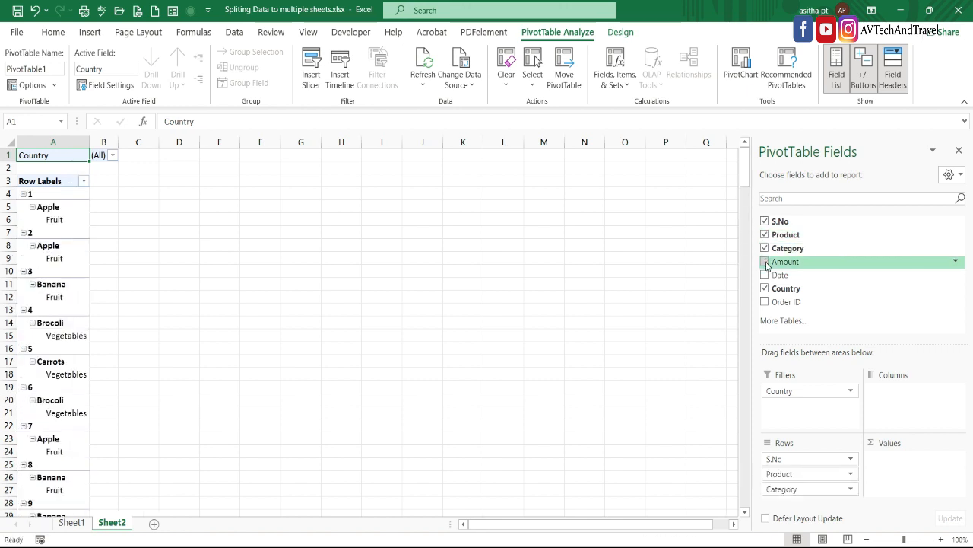
{"action": "left_click", "coordinate": [765, 262]}
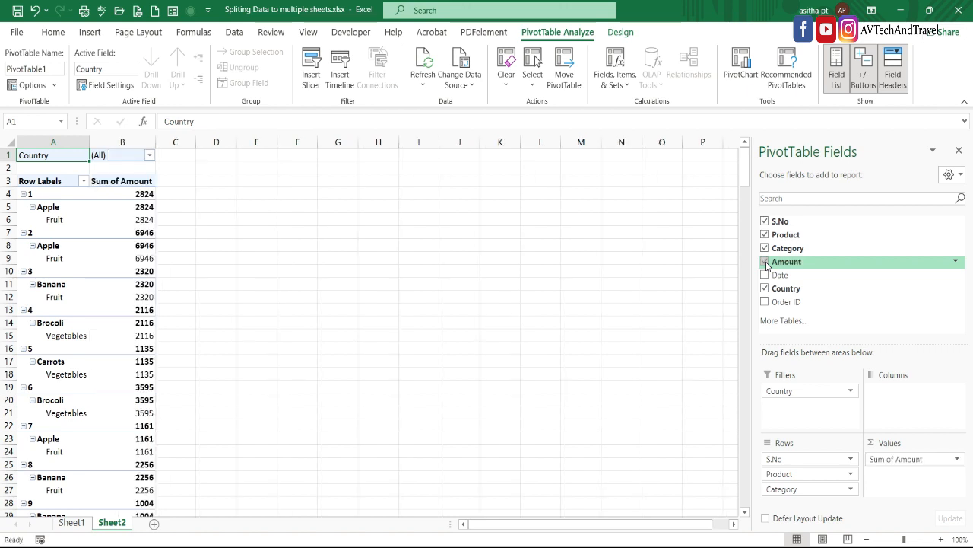
{"action": "left_click", "coordinate": [765, 276]}
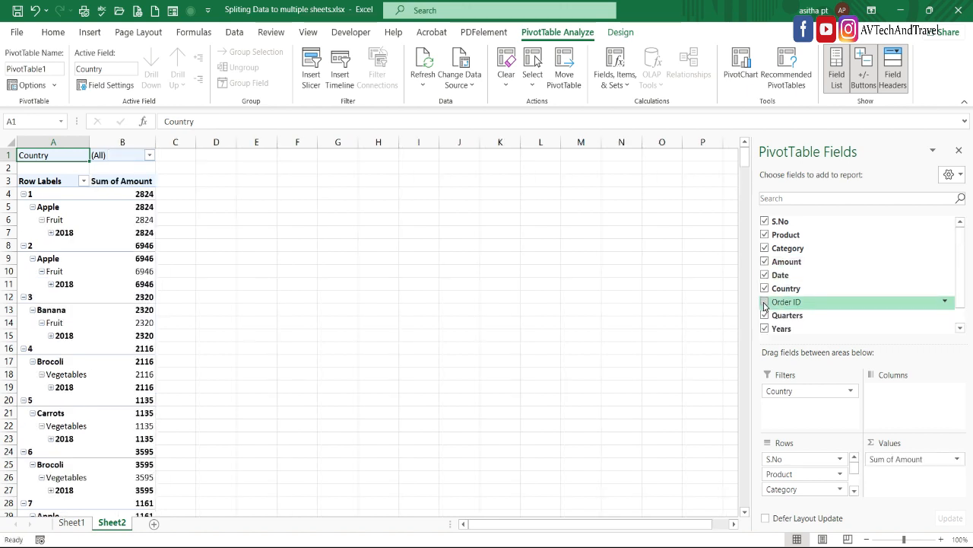
{"action": "left_click", "coordinate": [765, 302]}
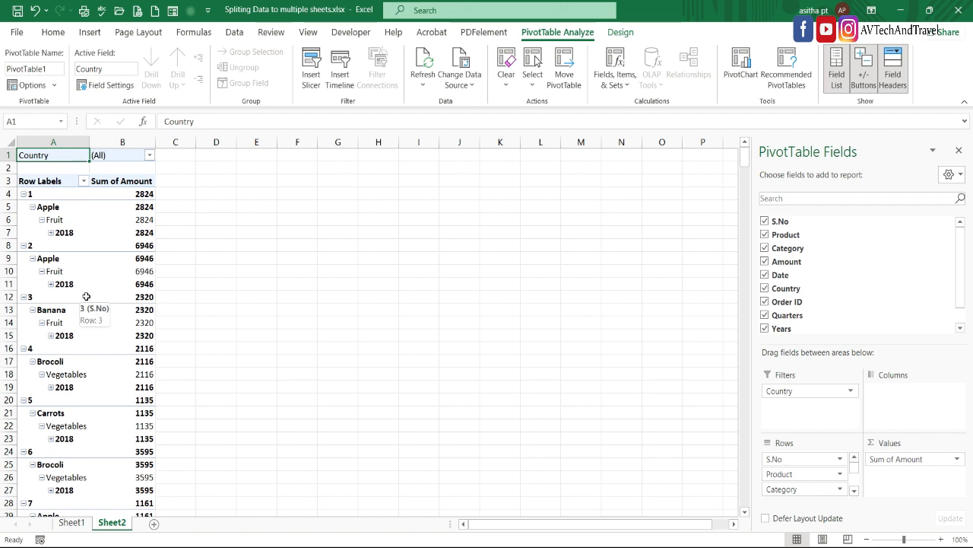
- Enable the Classic PivotTable layout in the PivotTable's display options
{"action": "right_click", "coordinate": [82, 245]}
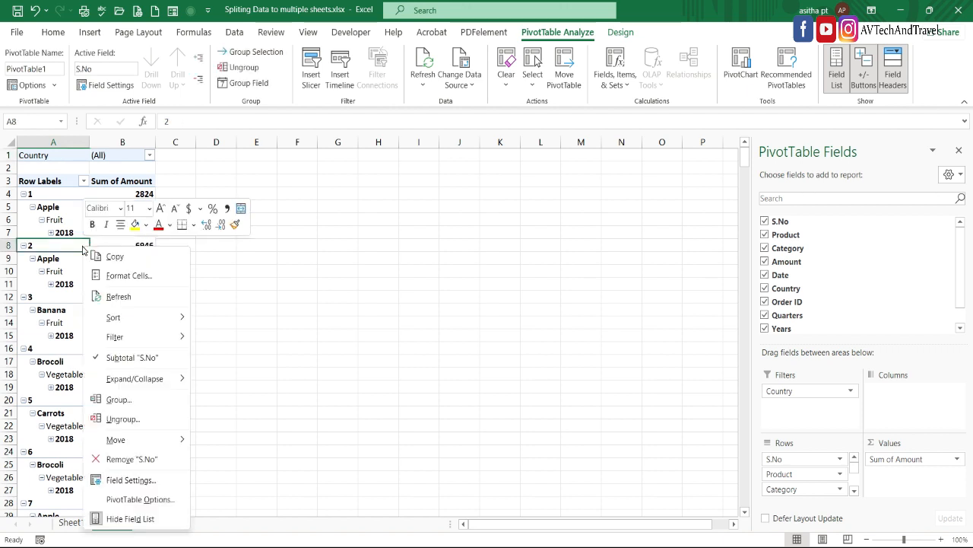
{"action": "left_click", "coordinate": [118, 500]}
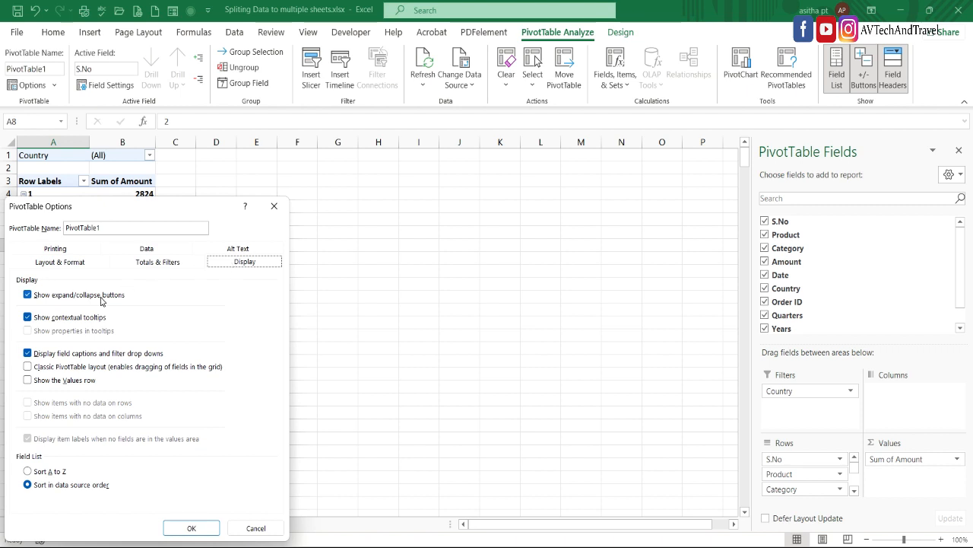
{"action": "left_click", "coordinate": [27, 368]}
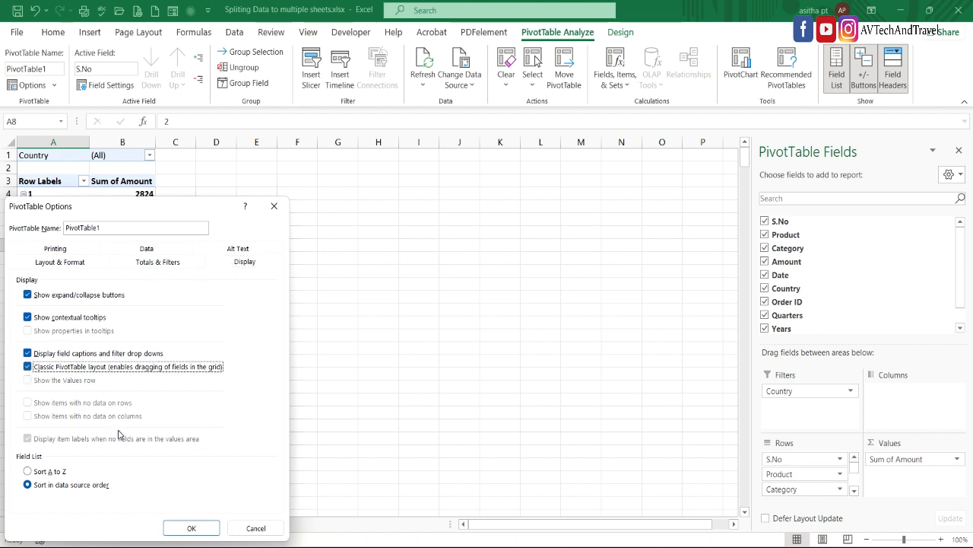
{"action": "left_click", "coordinate": [190, 528]}
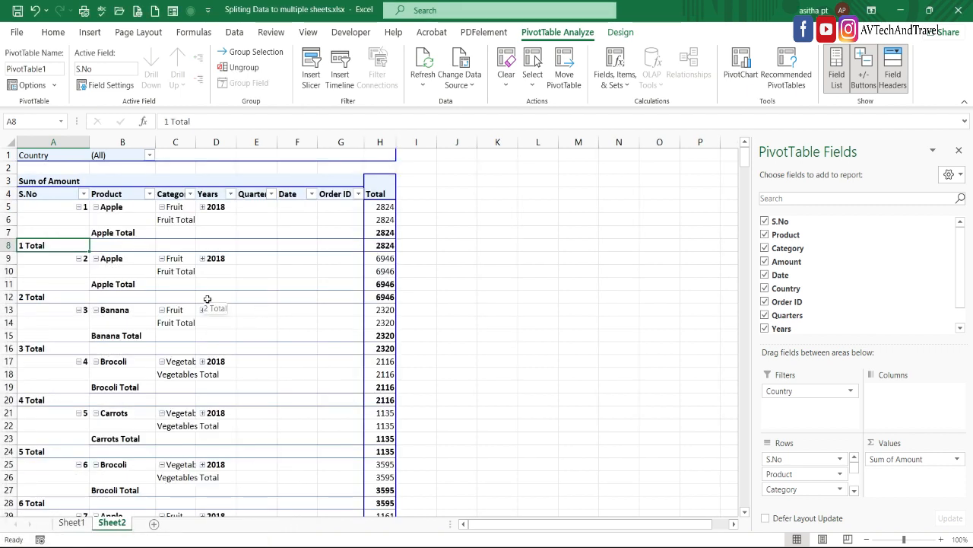
- Hide all subtotals in the PivotTable and turn grand totals off for rows and columns
{"action": "left_click", "coordinate": [628, 34]}
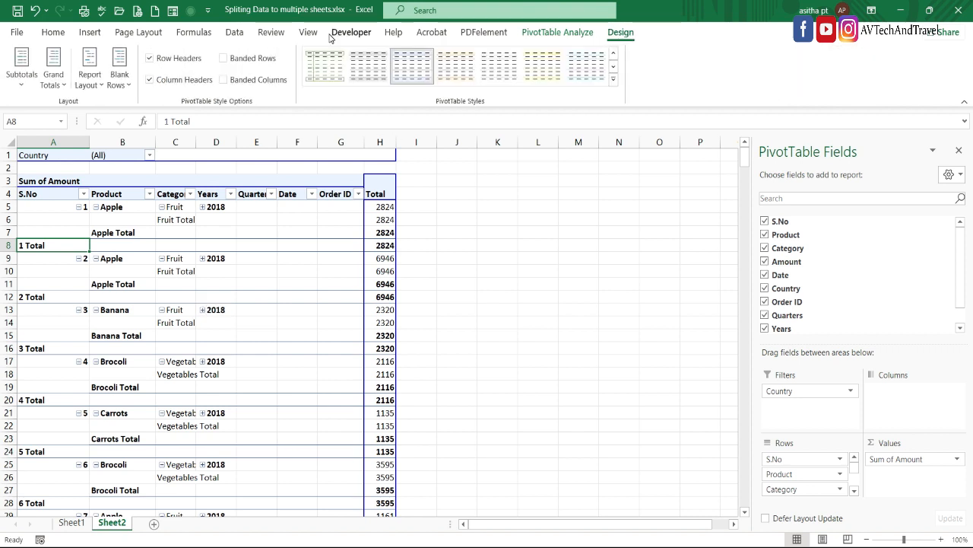
{"action": "left_click", "coordinate": [22, 84]}
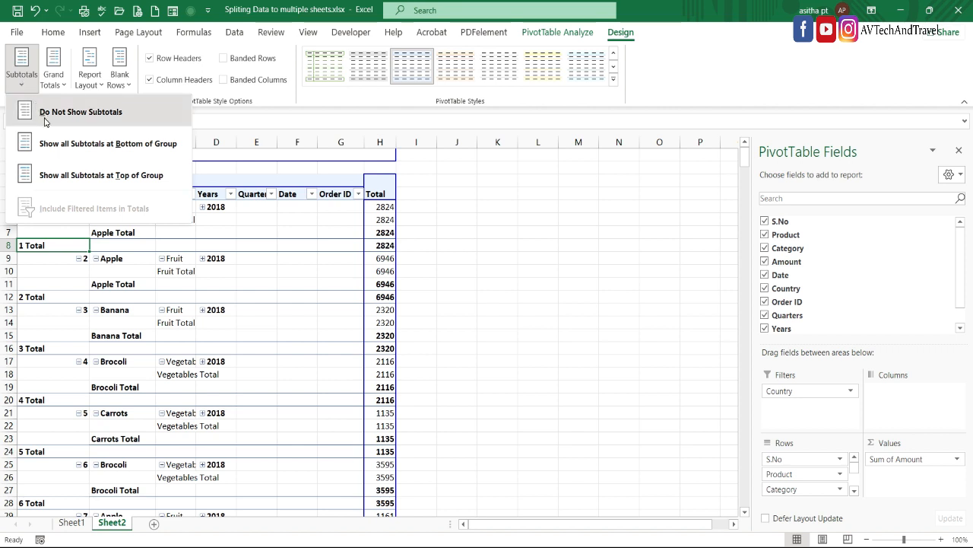
{"action": "left_click", "coordinate": [45, 114]}
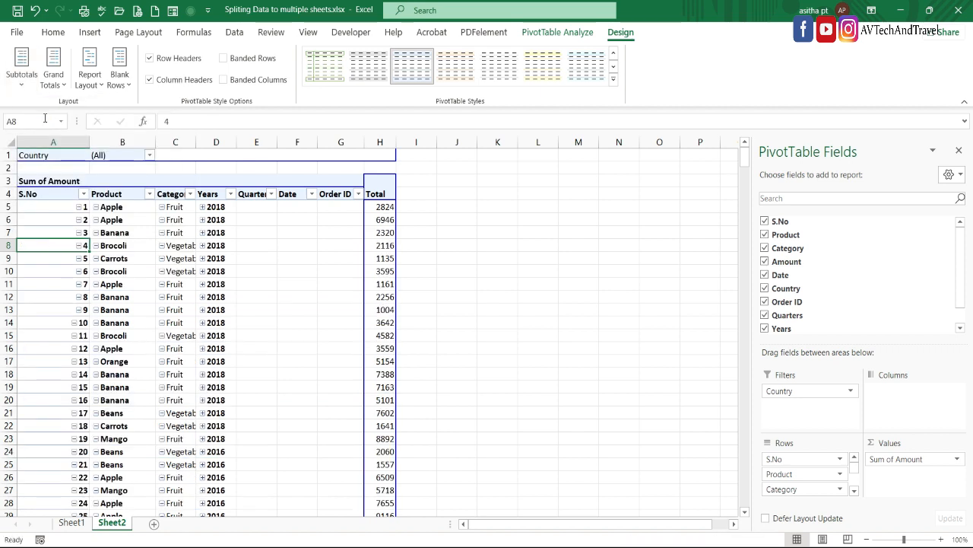
{"action": "left_click", "coordinate": [53, 79]}
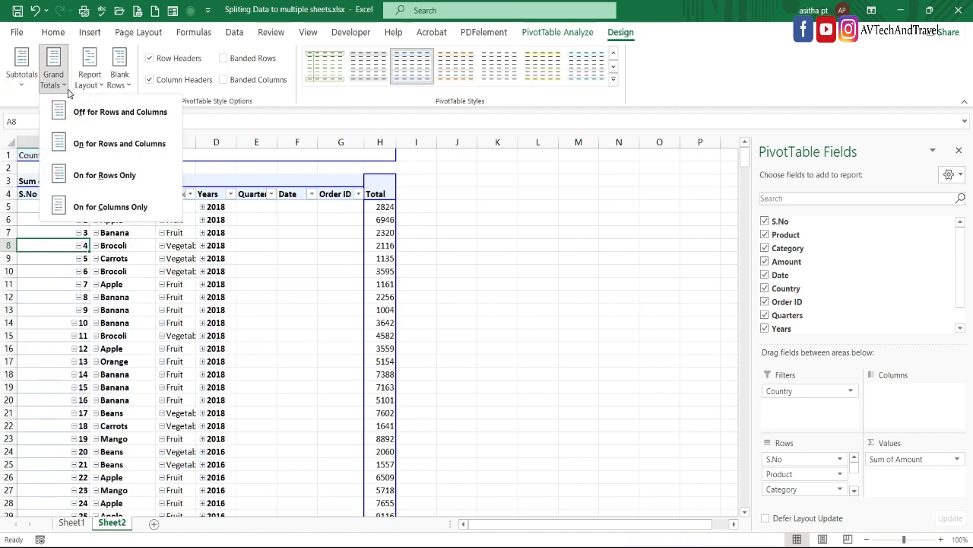
{"action": "left_click", "coordinate": [81, 118]}
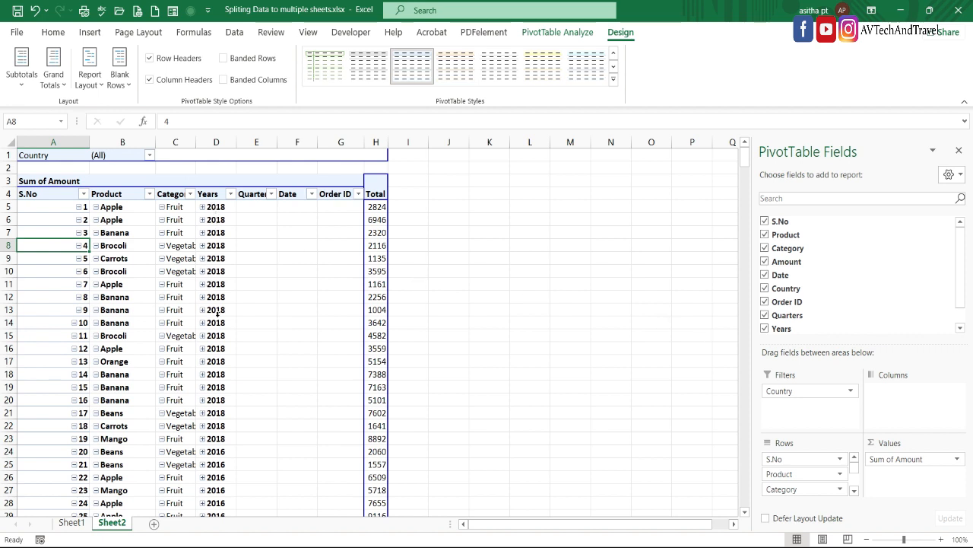
- Remove the Years and Quarters fields from the PivotTable's row fields
{"action": "left_click_drag", "start_coordinate": [854, 466], "coordinate": [854, 470]}
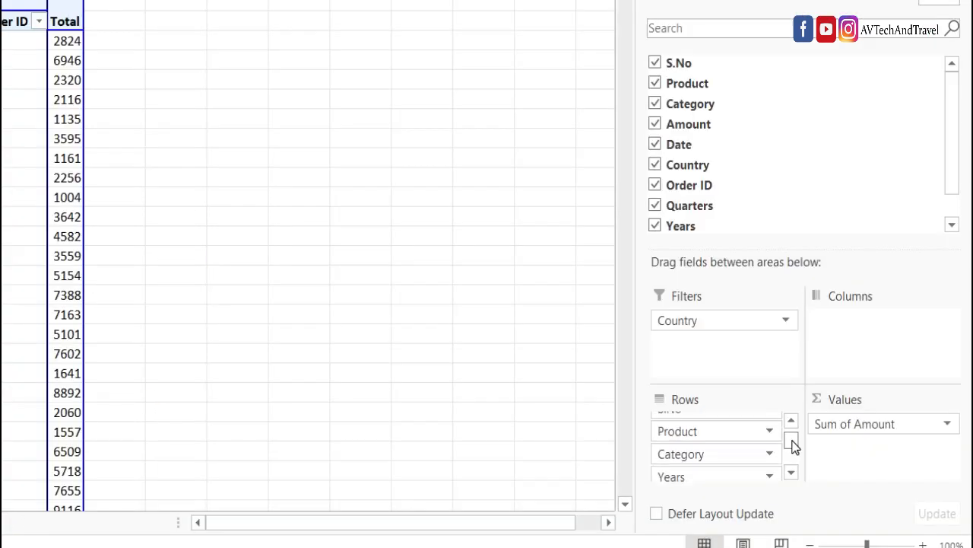
{"action": "mouse_move", "coordinate": [792, 445]}
{"action": "left_mouse_down"}
{"action": "mouse_move", "coordinate": [793, 463]}
{"action": "mouse_move", "coordinate": [793, 454]}
{"action": "left_mouse_up"}
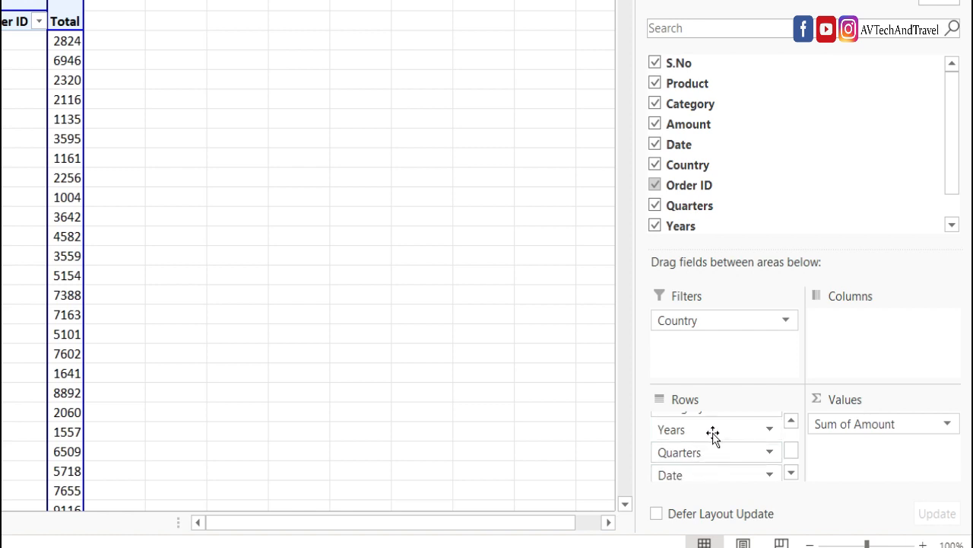
{"action": "left_click_drag", "start_coordinate": [713, 434], "coordinate": [588, 433]}
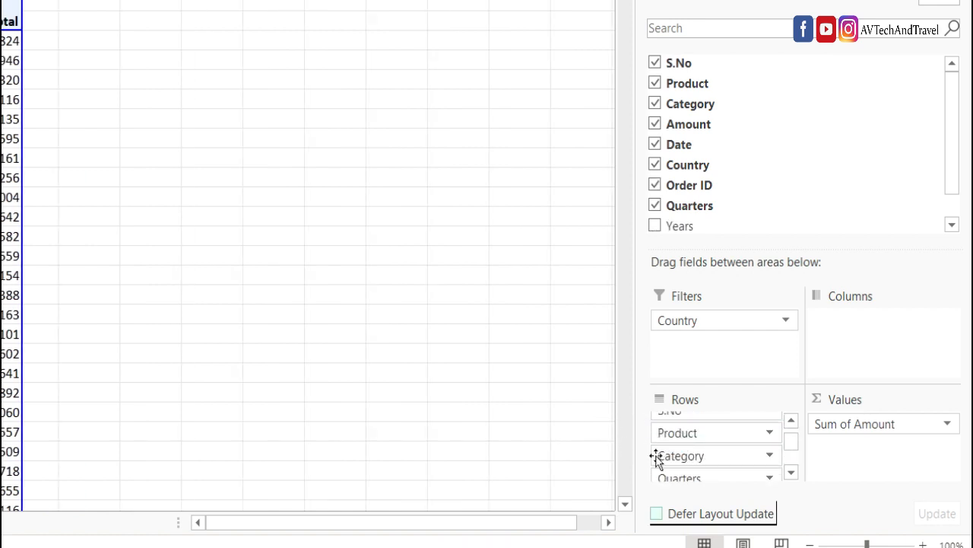
{"action": "left_click_drag", "start_coordinate": [715, 428], "coordinate": [518, 447]}
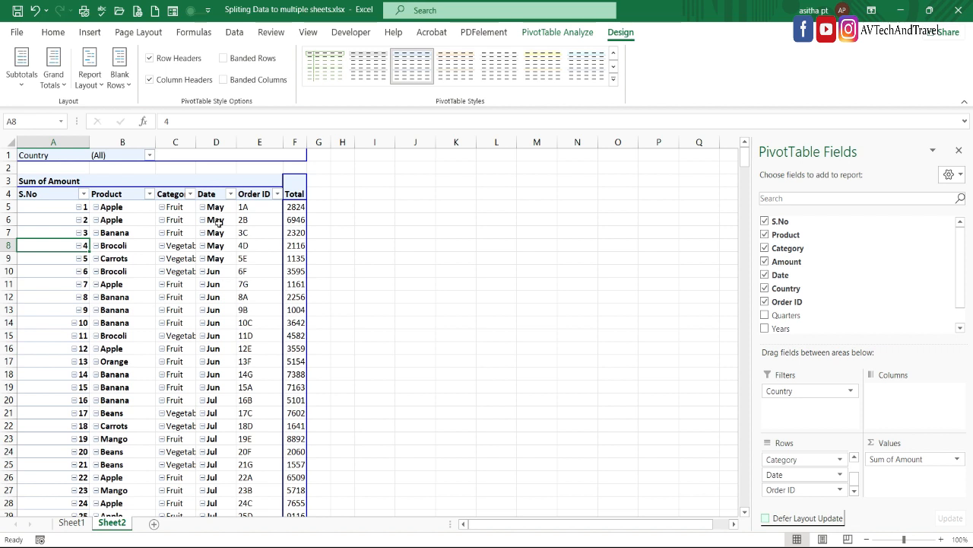
- Ungroup the PivotTable's Date field into individual dates and autofit the column width so the dates fit
{"action": "left_click", "coordinate": [214, 206]}
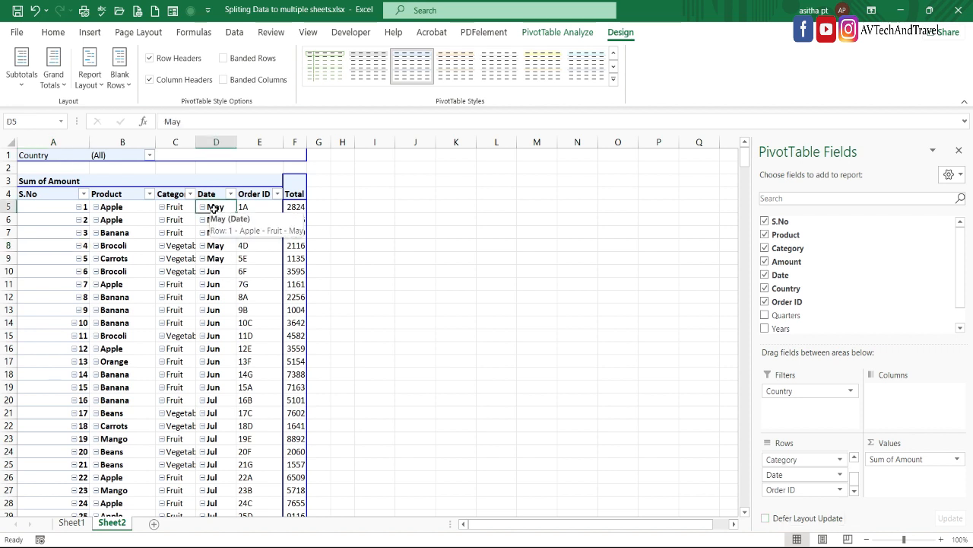
{"action": "right_click", "coordinate": [215, 210]}
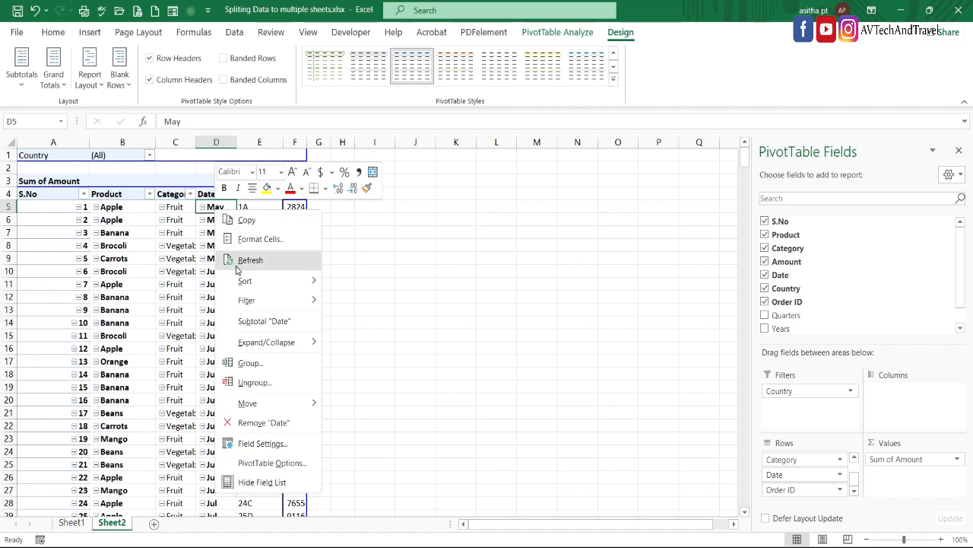
{"action": "left_click", "coordinate": [249, 384]}
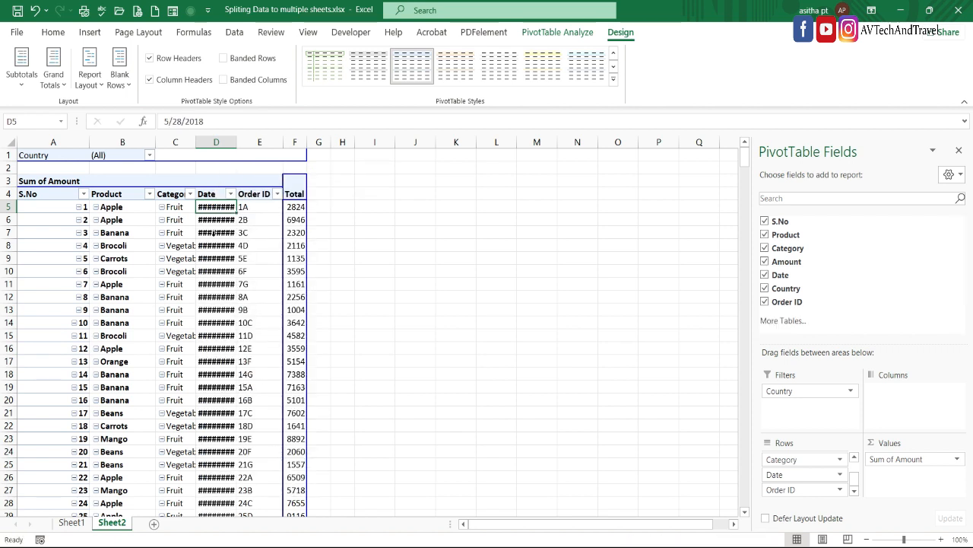
{"action": "double_click", "coordinate": [236, 142]}
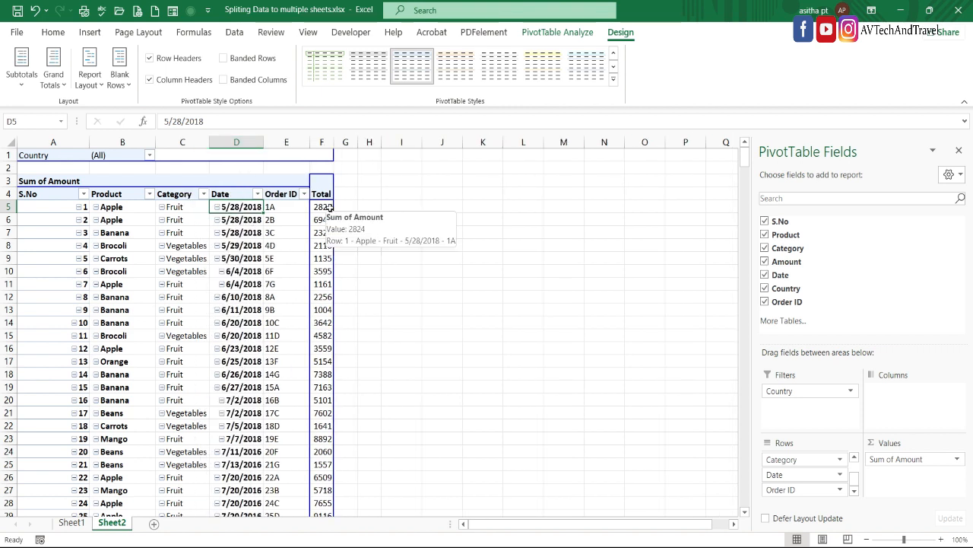
- Format the PivotTable's Total amounts from F5 down to the last row as dollar Accounting values without decimals
{"action": "left_click", "coordinate": [328, 209]}
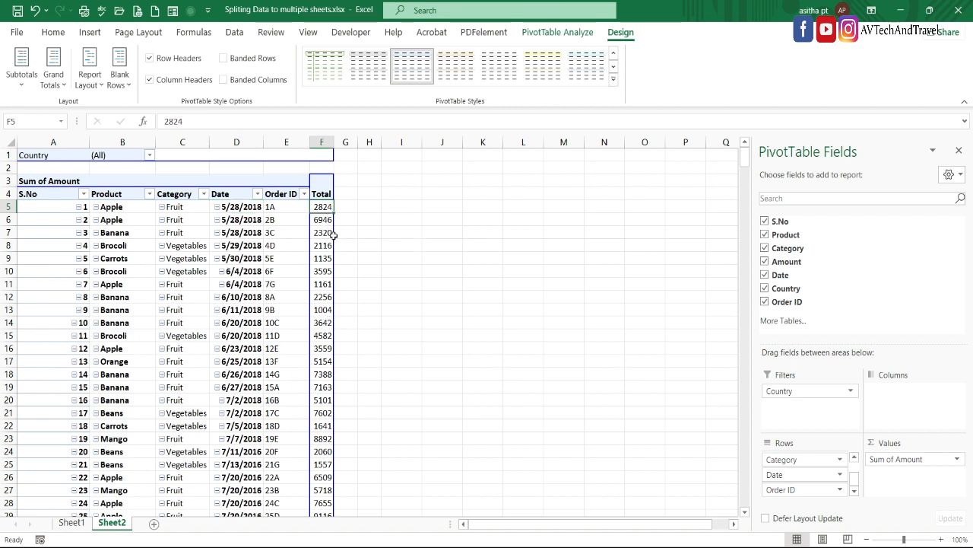
{"action": "mouse_move", "coordinate": [333, 235]}
{"action": "key", "text": "ctrl+shift+Down"}
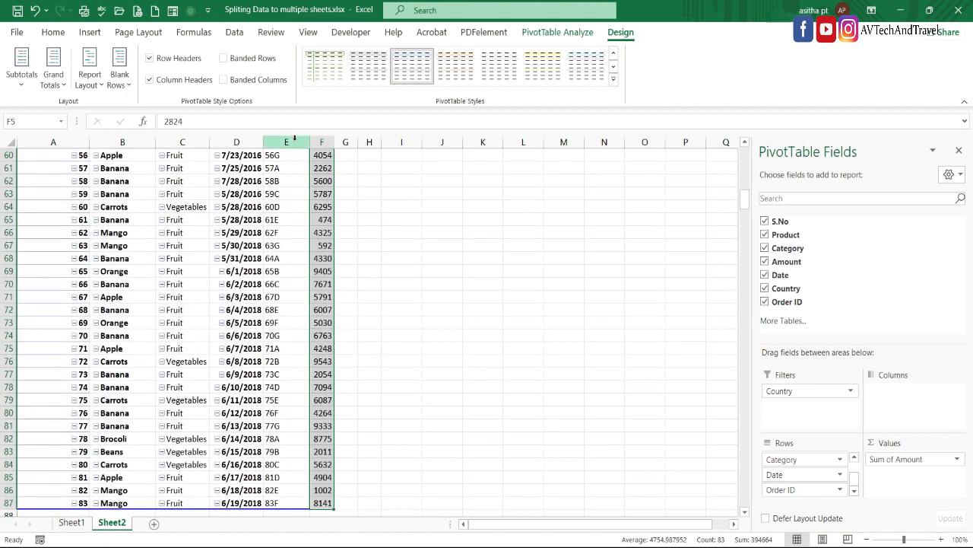
{"action": "left_click", "coordinate": [54, 31]}
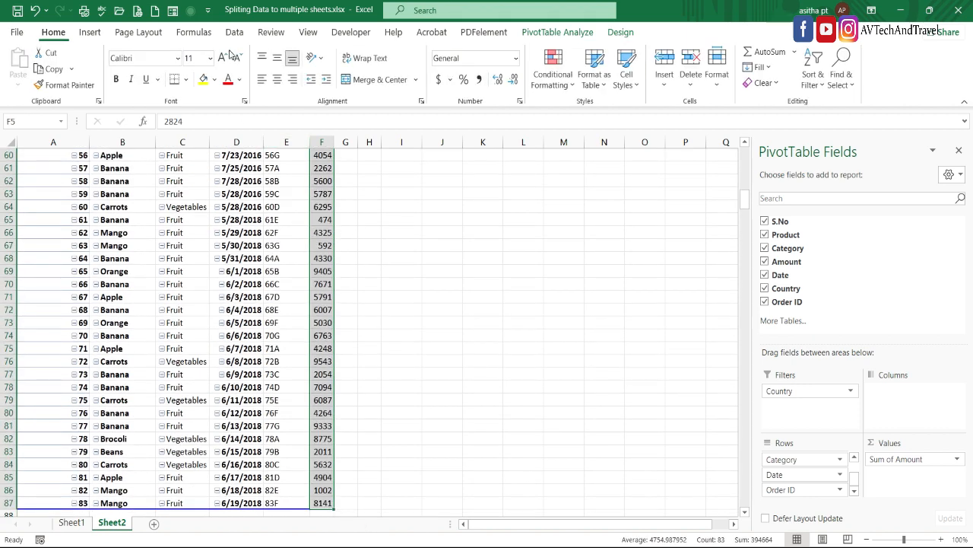
{"action": "left_click", "coordinate": [438, 80]}
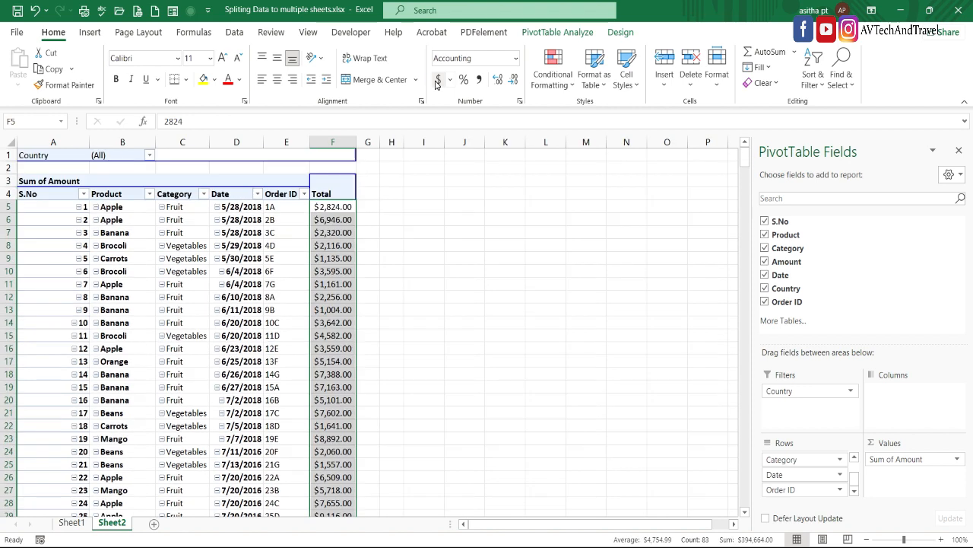
{"action": "left_click", "coordinate": [512, 79]}
{"action": "left_click", "coordinate": [513, 80]}
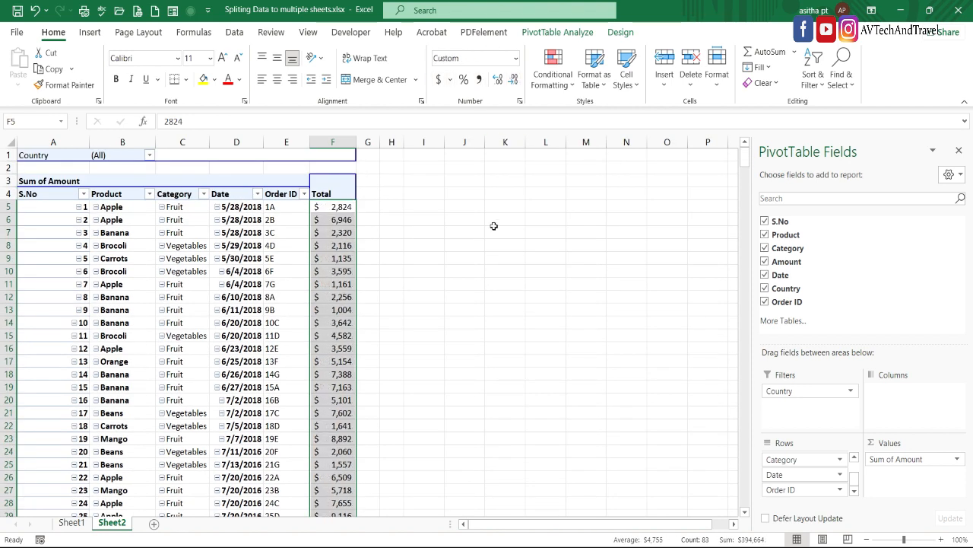
{"action": "left_click", "coordinate": [496, 254]}
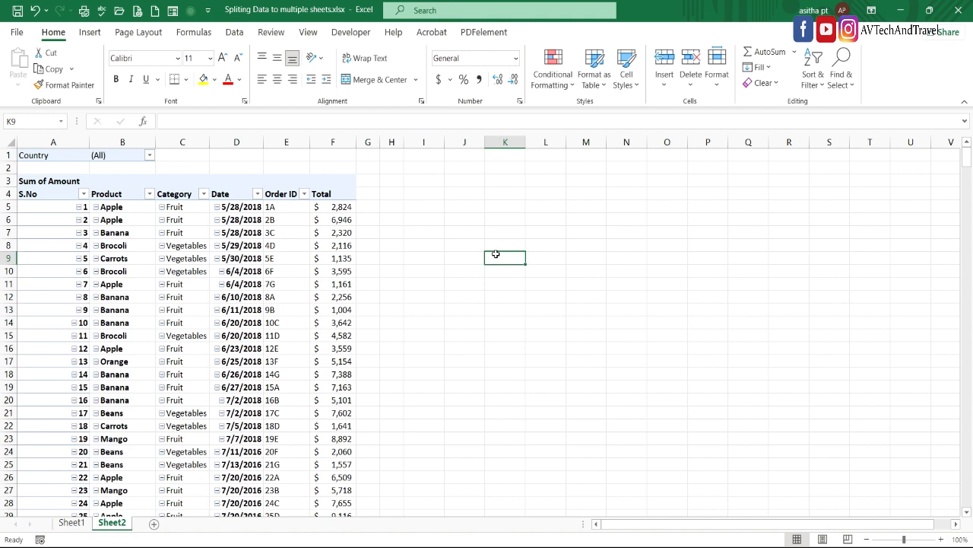
- Rename the PivotTable's Sum of Amount value field to Product Details
{"action": "scroll", "coordinate": [413, 291], "scroll_direction": "up", "scroll_amount": 3}
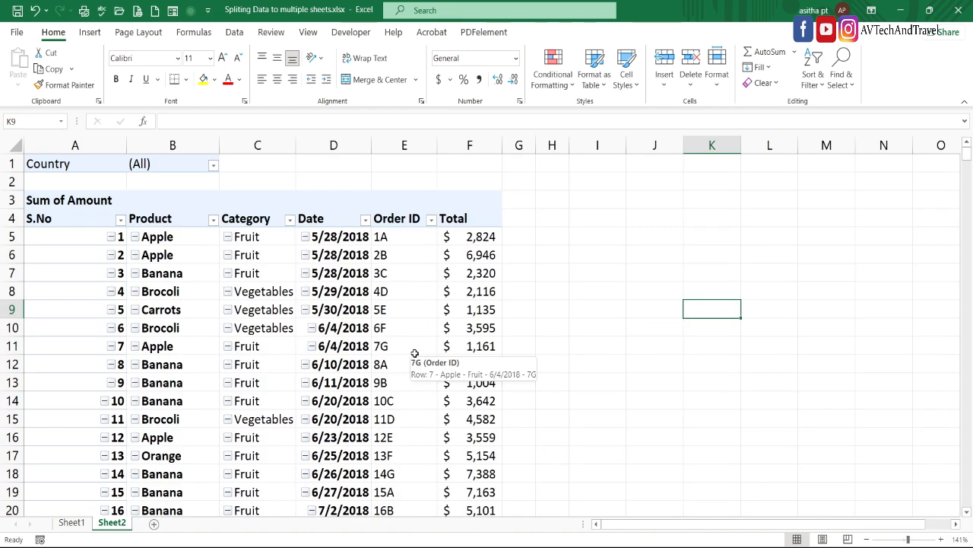
{"action": "left_click", "coordinate": [262, 328]}
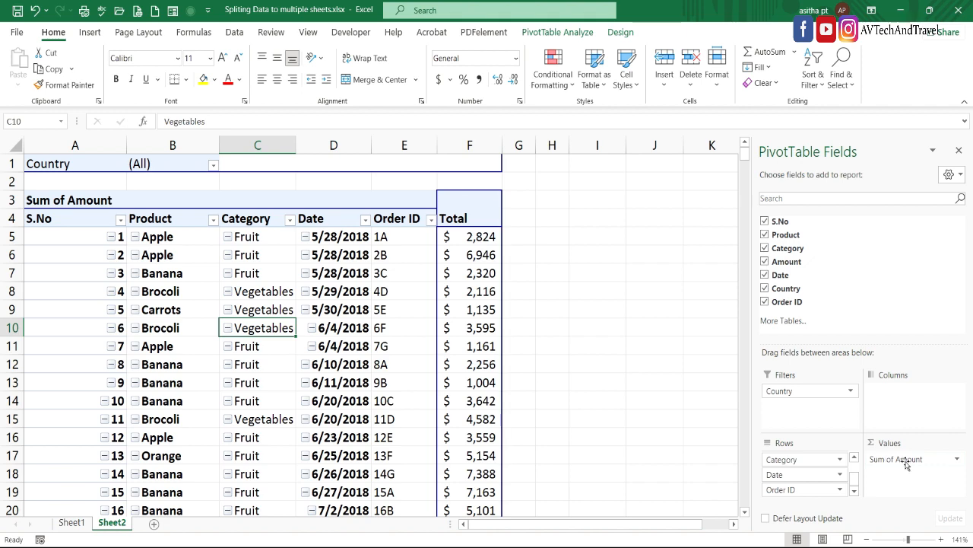
{"action": "left_click", "coordinate": [957, 460]}
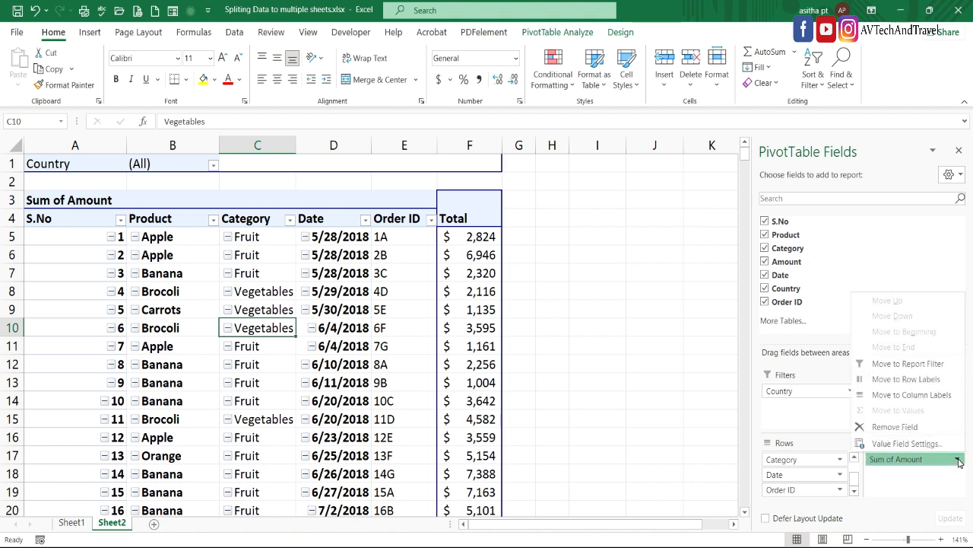
{"action": "left_click", "coordinate": [921, 446]}
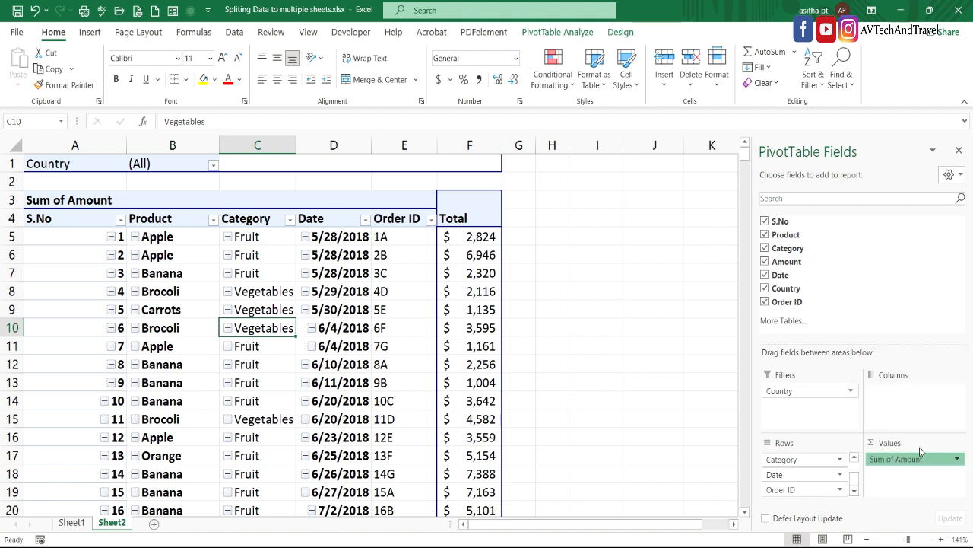
{"action": "left_click", "coordinate": [526, 241]}
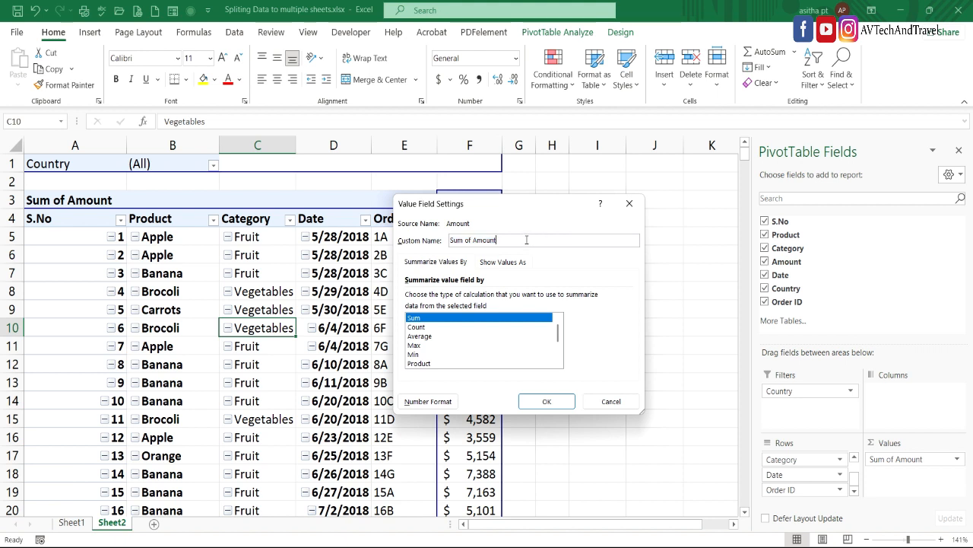
{"action": "key", "text": "ctrl+a"}
{"action": "type", "text": "Product De"}
{"action": "left_click", "coordinate": [545, 401]}
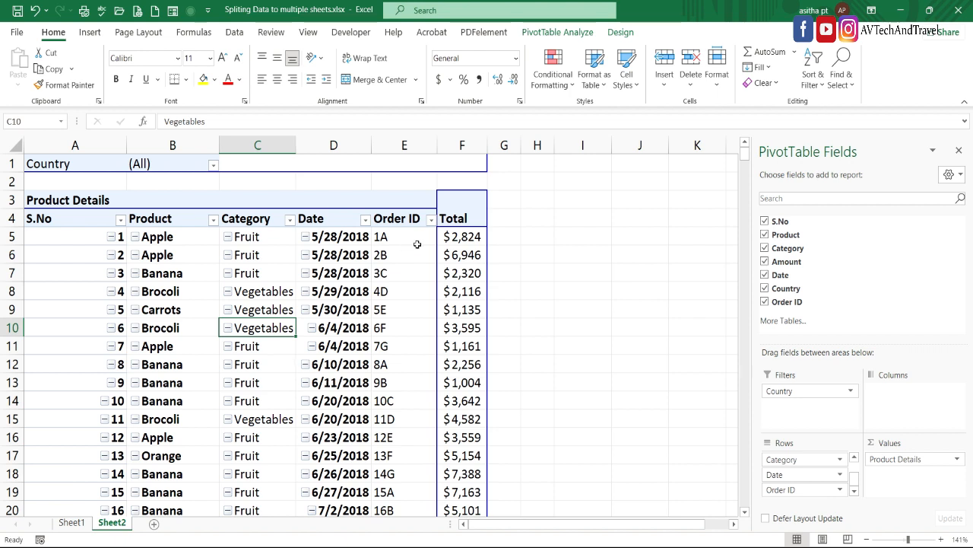
- Generate one sheet per Country from the PivotTable with Show Report Filter Pages and look through the country sheets
{"action": "left_click", "coordinate": [556, 33]}
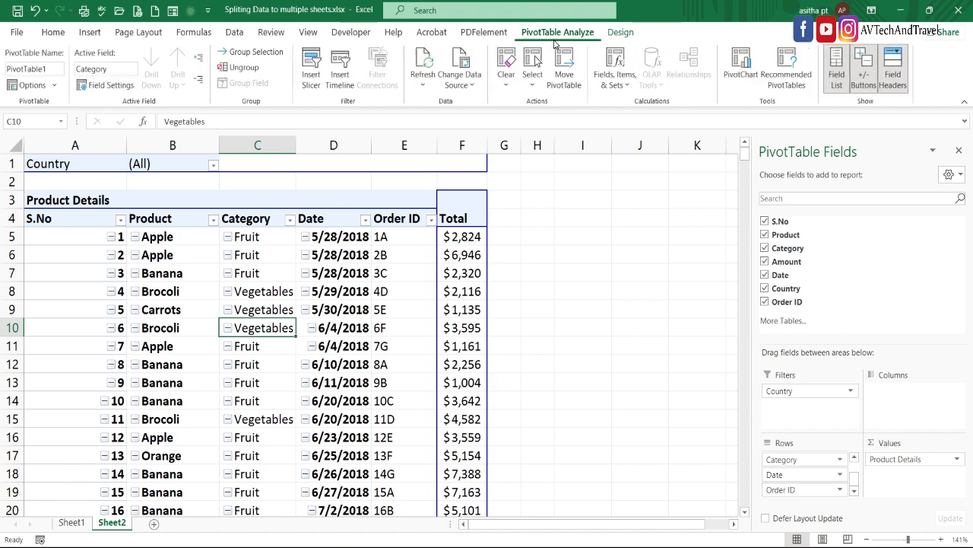
{"action": "left_click", "coordinate": [55, 88]}
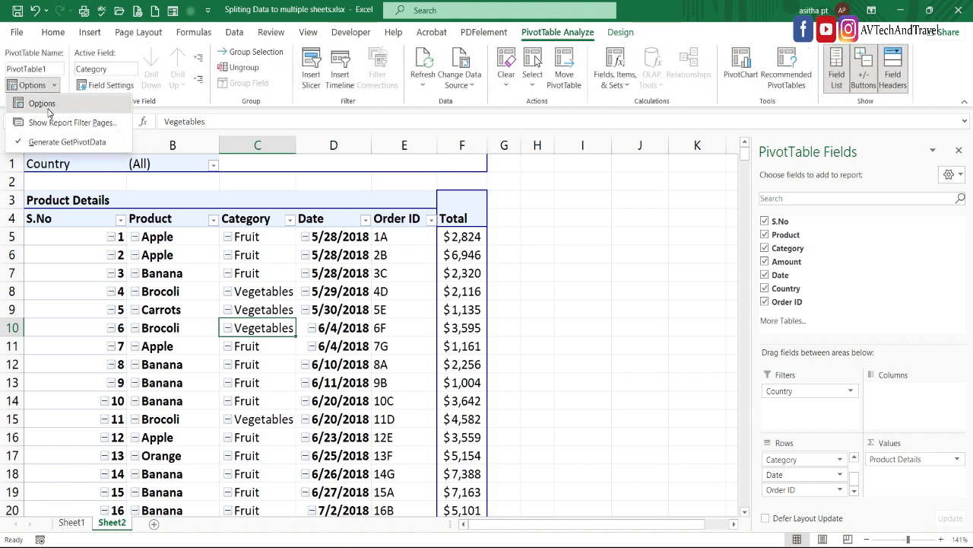
{"action": "left_click", "coordinate": [98, 124]}
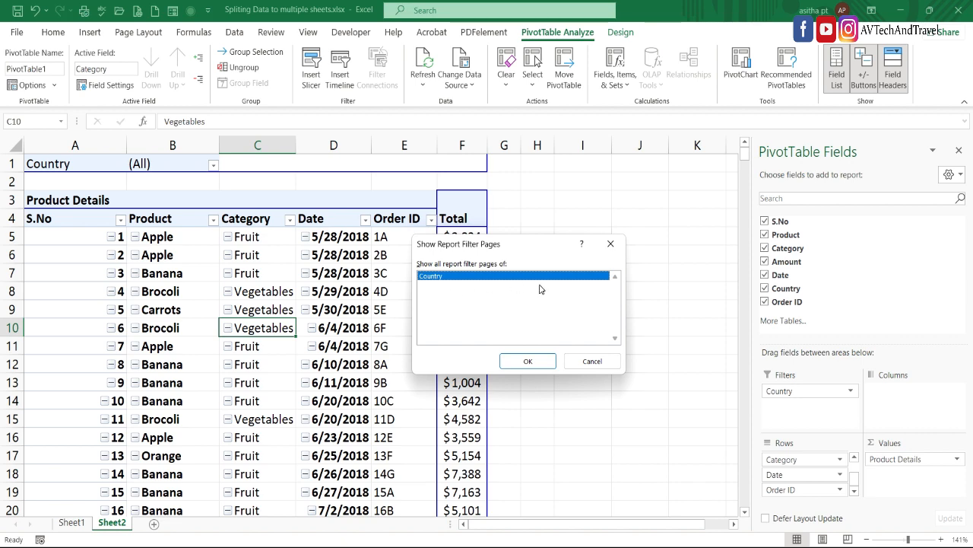
{"action": "left_click", "coordinate": [527, 361]}
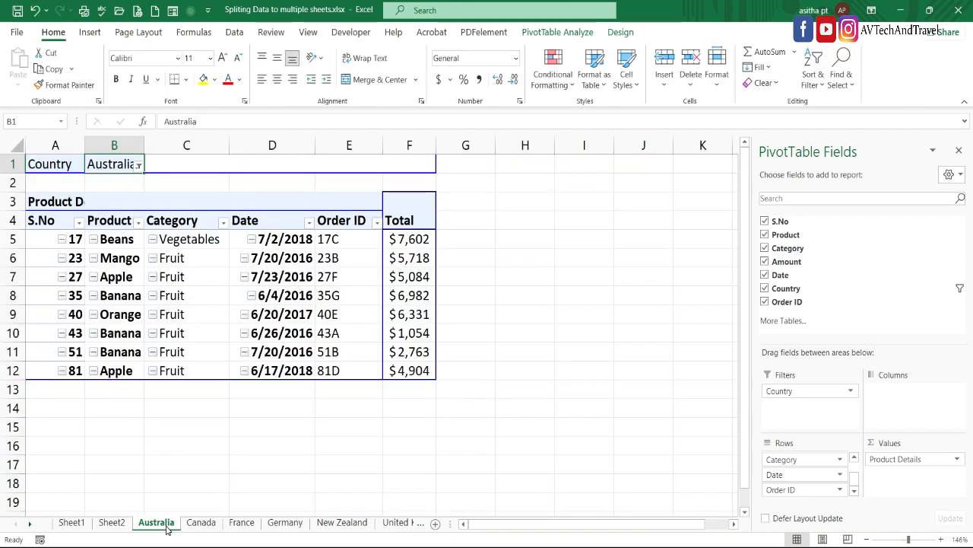
{"action": "left_click", "coordinate": [206, 525]}
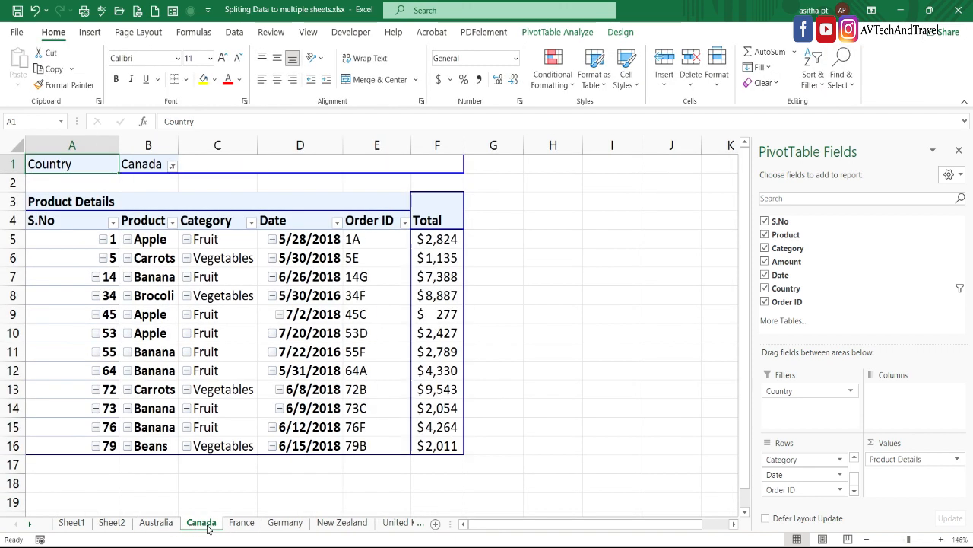
{"action": "left_click", "coordinate": [242, 524]}
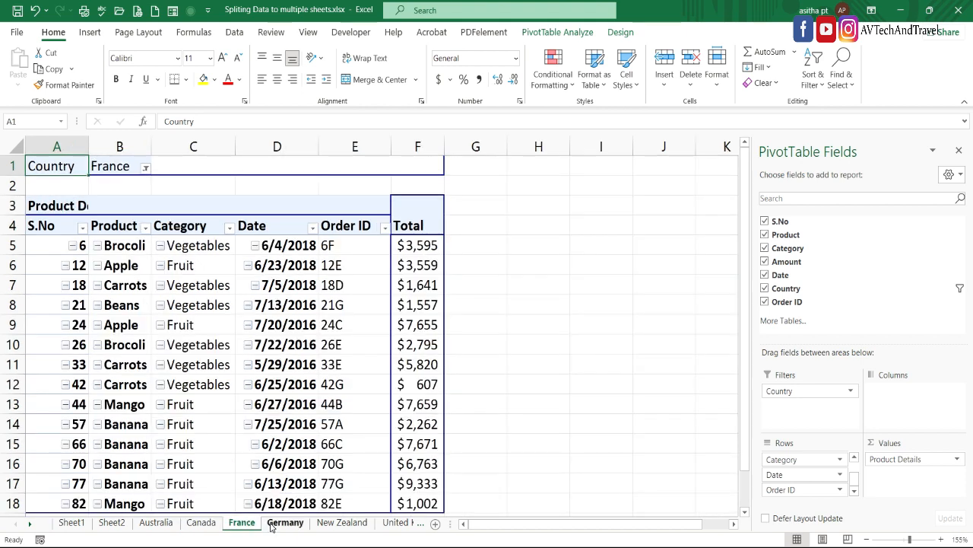
{"action": "left_click", "coordinate": [272, 524]}
{"action": "left_click", "coordinate": [334, 525]}
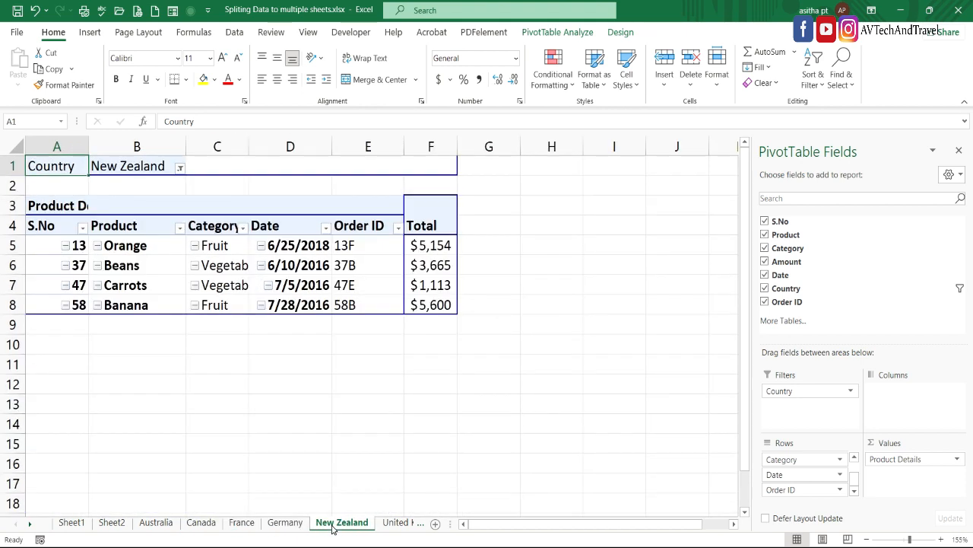
{"action": "left_click", "coordinate": [392, 524]}
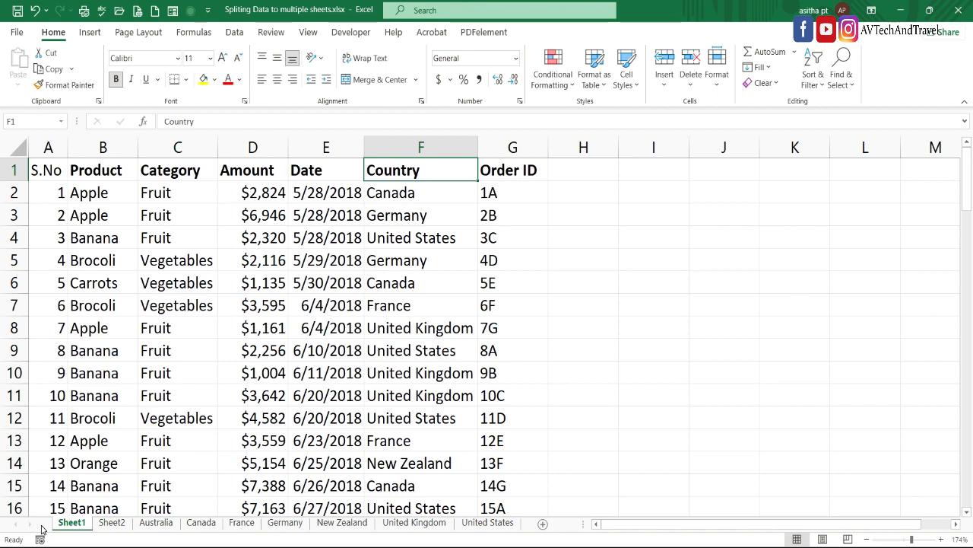
- Change the product in cell B2 of Sheet1 to Orange
{"action": "left_click", "coordinate": [104, 194]}
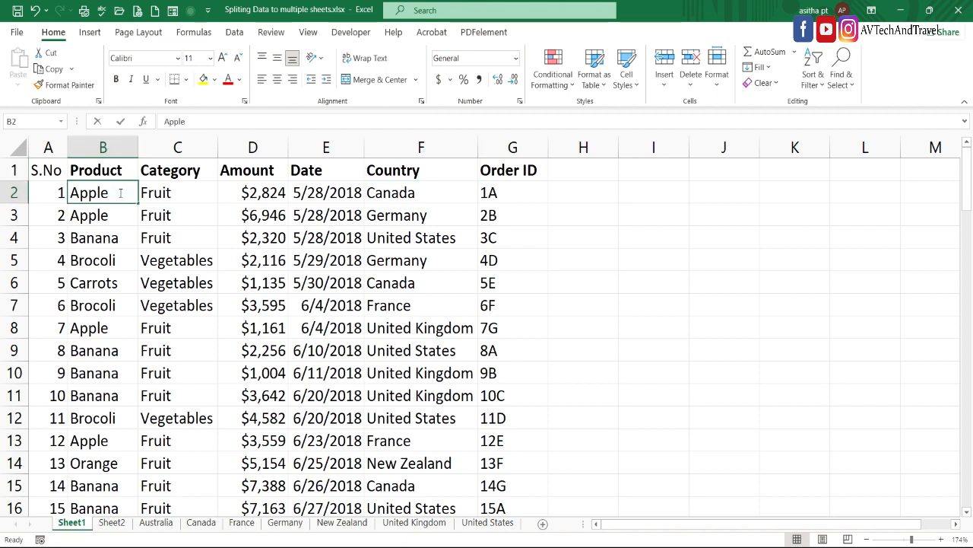
{"action": "double_click", "coordinate": [120, 193]}
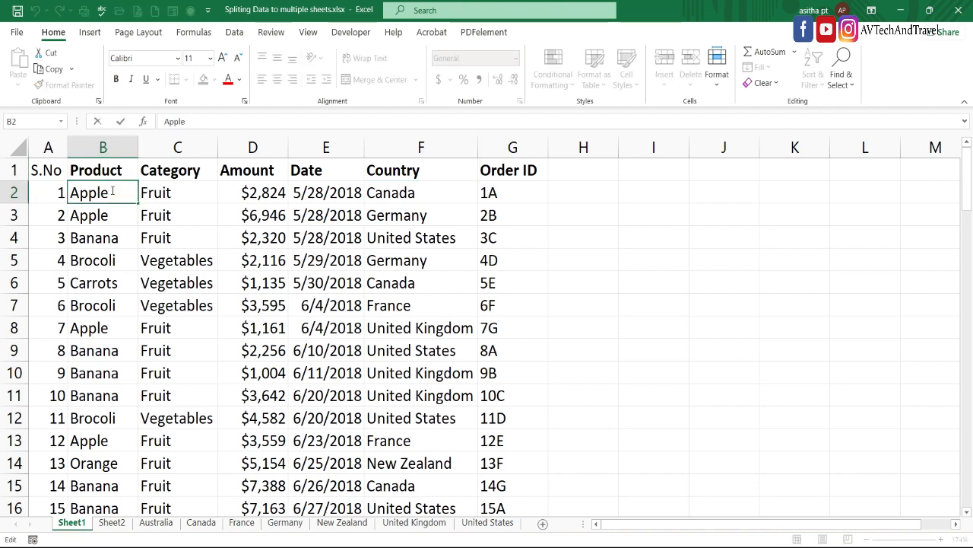
{"action": "key", "text": "BackSpace"}
{"action": "key", "text": "BackSpace"}
{"action": "key", "text": "BackSpace"}
{"action": "key", "text": "BackSpace"}
{"action": "key", "text": "BackSpace"}
{"action": "type", "text": "Orange"}
{"action": "key", "text": "Return"}
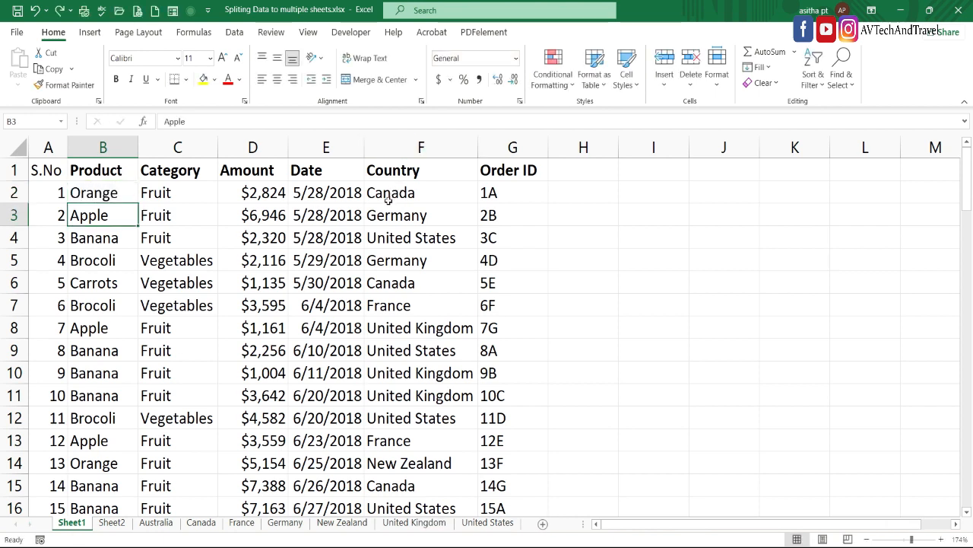
- Refresh the PivotTable on the Canada sheet to pick up the edited source data
{"action": "left_click", "coordinate": [202, 523]}
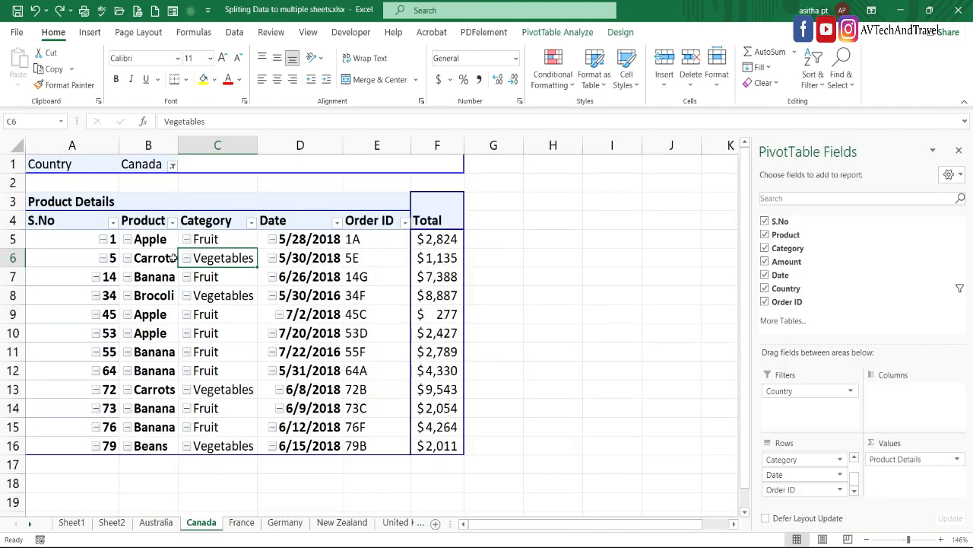
{"action": "right_click", "coordinate": [173, 259]}
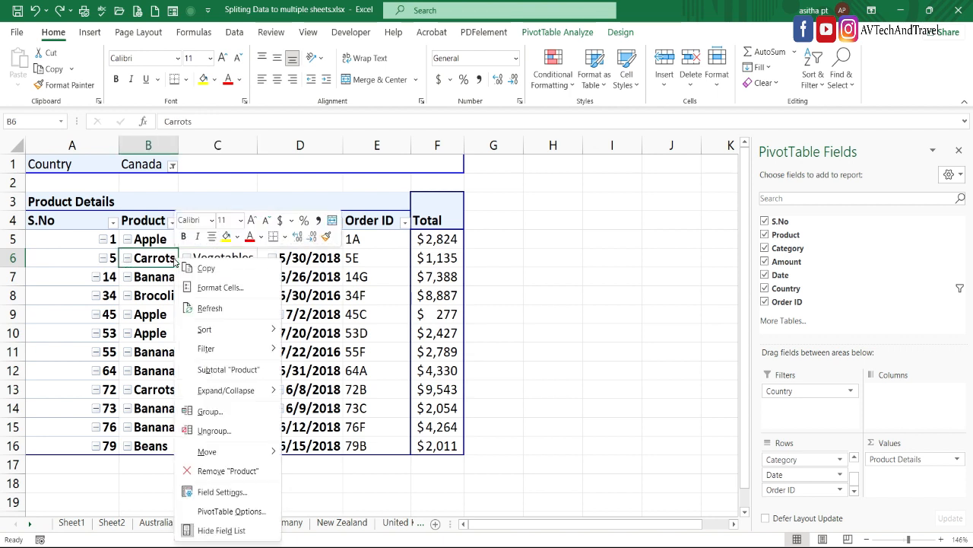
{"action": "left_click", "coordinate": [212, 309]}
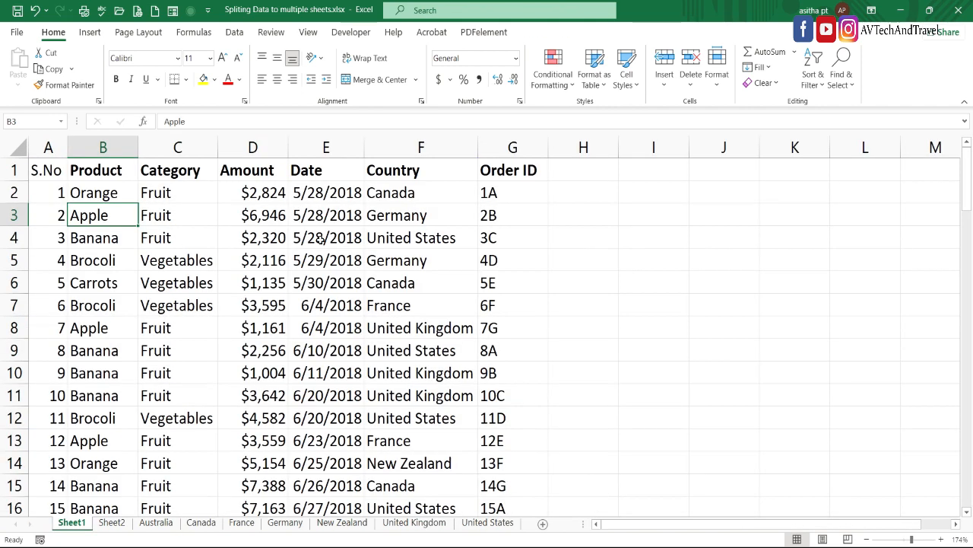
- Change the country of the first record on Sheet1, cell F2, to Germany
{"action": "double_click", "coordinate": [429, 196]}
{"action": "key", "text": "BackSpace"}
{"action": "key", "text": "BackSpace"}
{"action": "key", "text": "BackSpace"}
{"action": "key", "text": "BackSpace"}
{"action": "key", "text": "BackSpace"}
{"action": "key", "text": "BackSpace"}
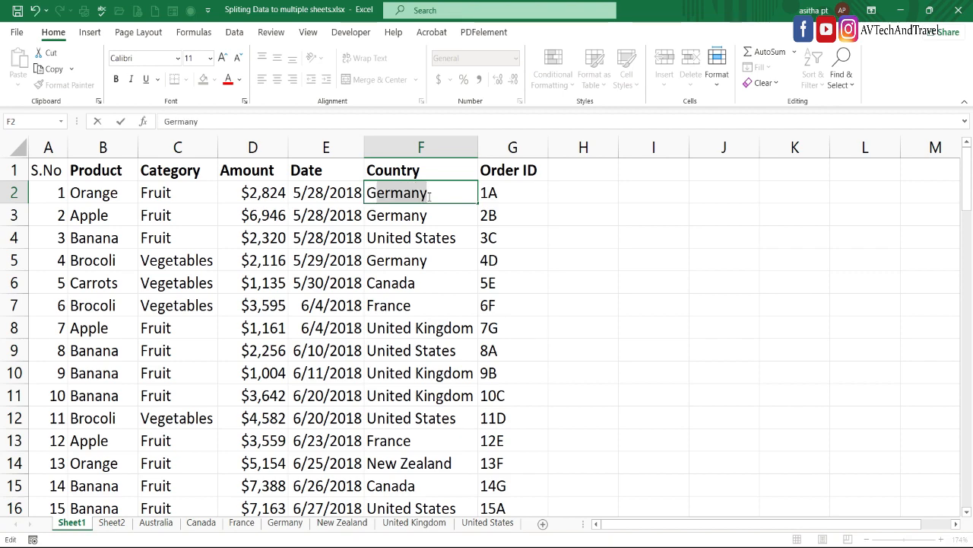
{"action": "key", "text": "Return"}
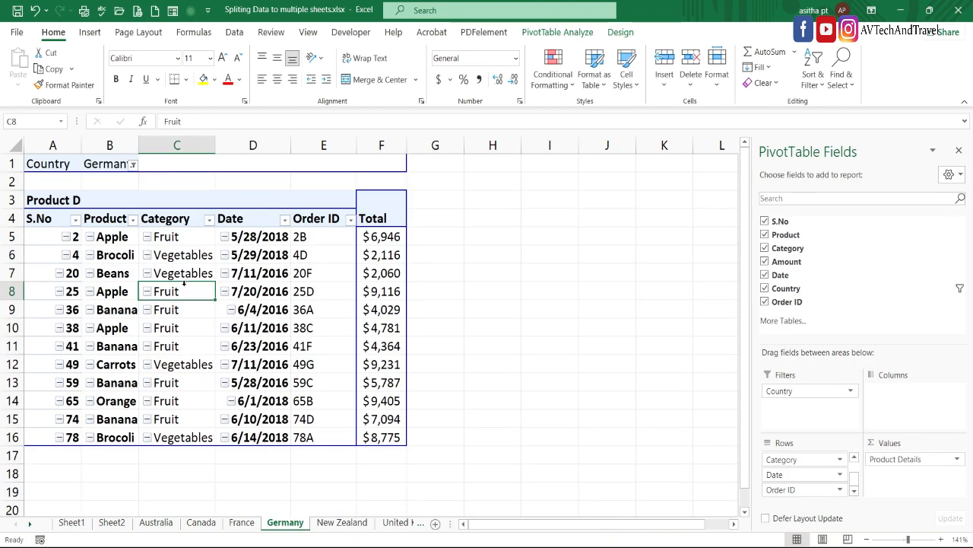
- Refresh the PivotTable on the Germany sheet and check the Canada sheet for the moved record
{"action": "right_click", "coordinate": [183, 284]}
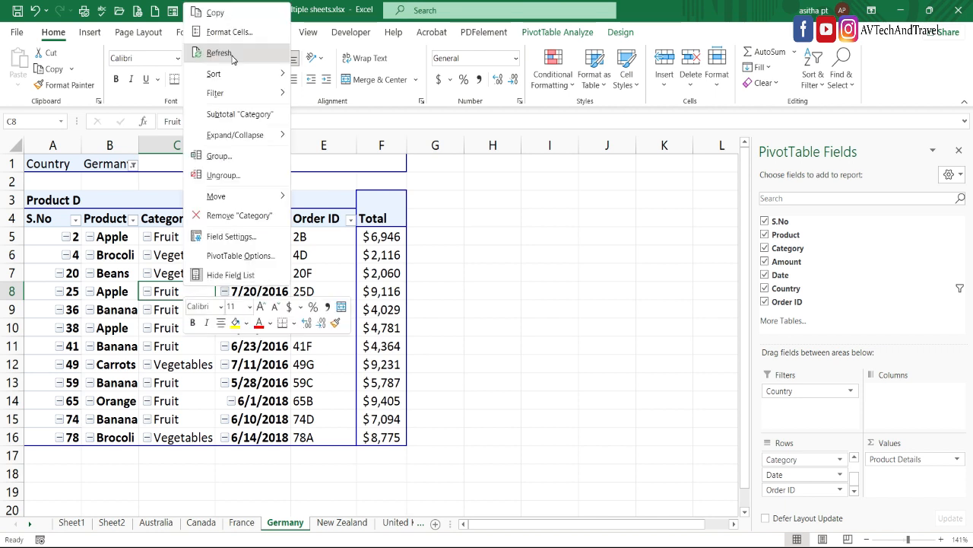
{"action": "left_click", "coordinate": [232, 59]}
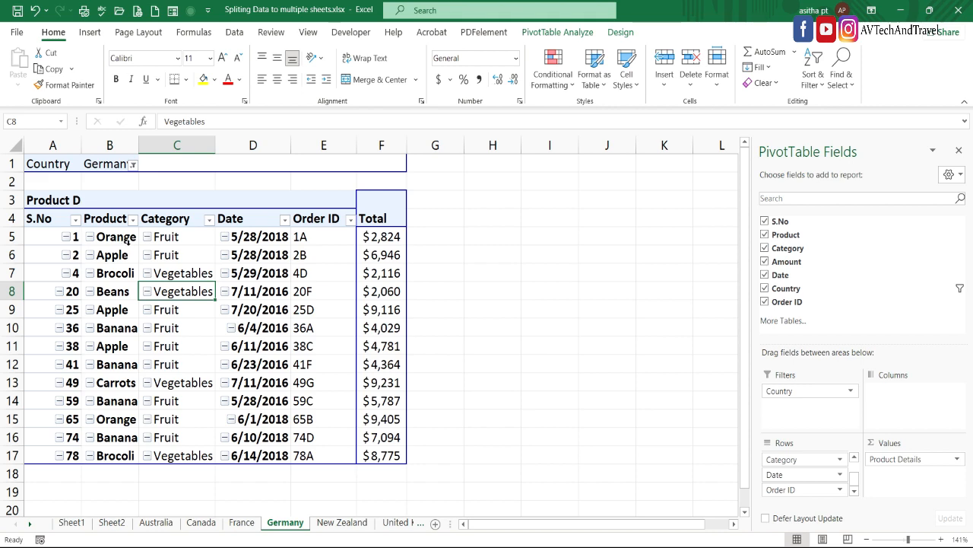
{"action": "left_click", "coordinate": [201, 524]}
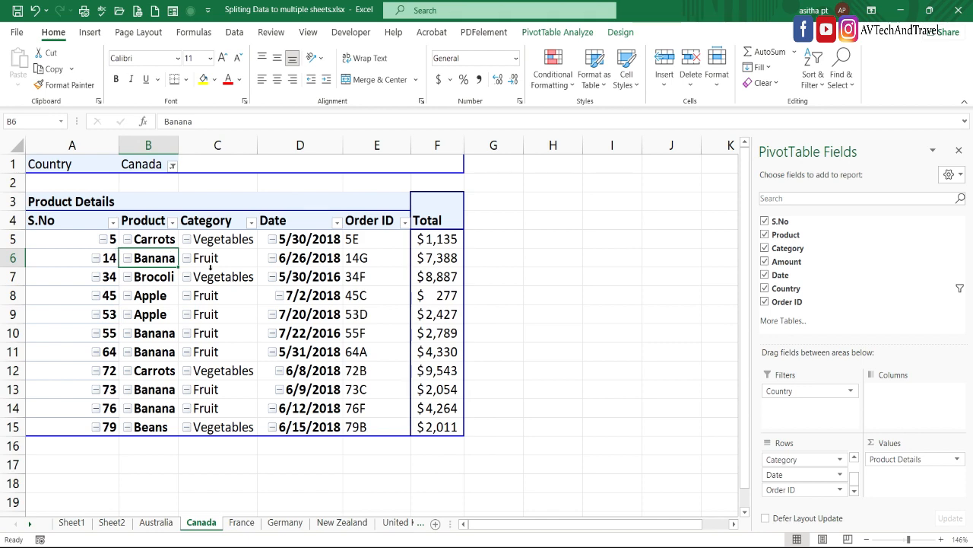
- Convert the Sheet1 data range A1:G84 into a table with headers
{"action": "left_click", "coordinate": [70, 524]}
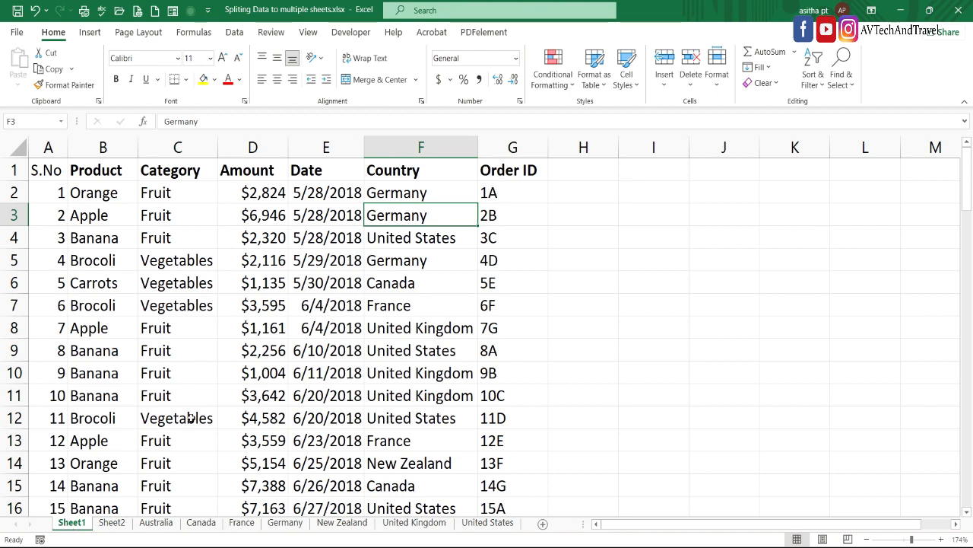
{"action": "left_click", "coordinate": [968, 172]}
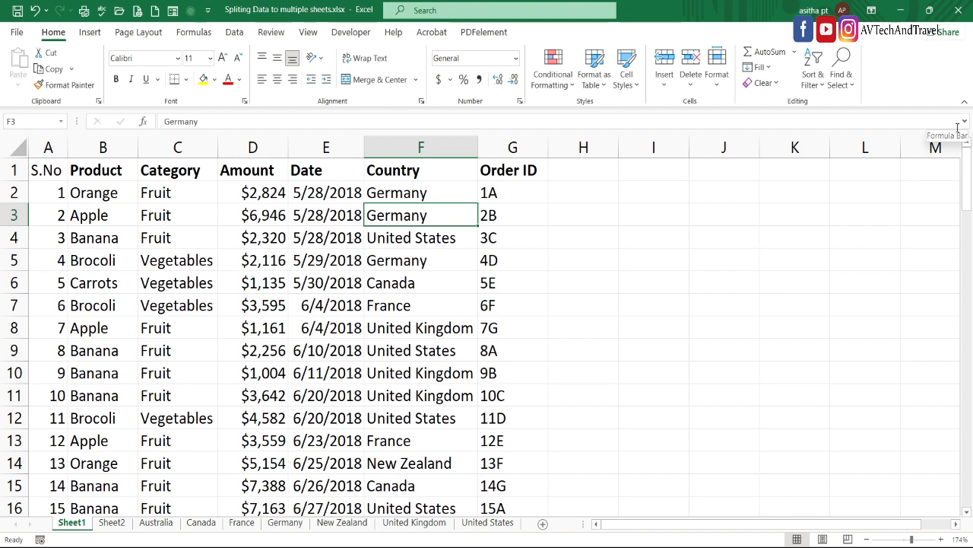
{"action": "left_click", "coordinate": [255, 339]}
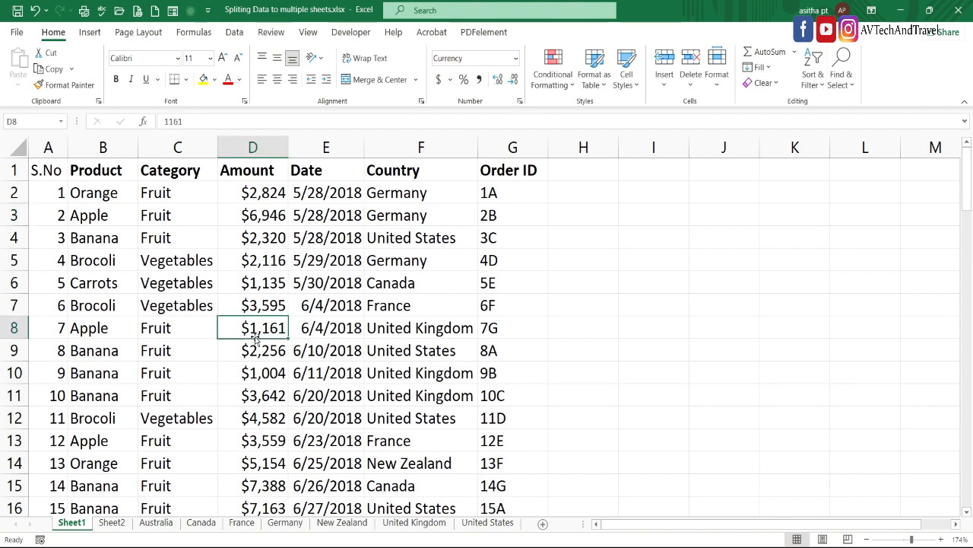
{"action": "key", "text": "ctrl+t"}
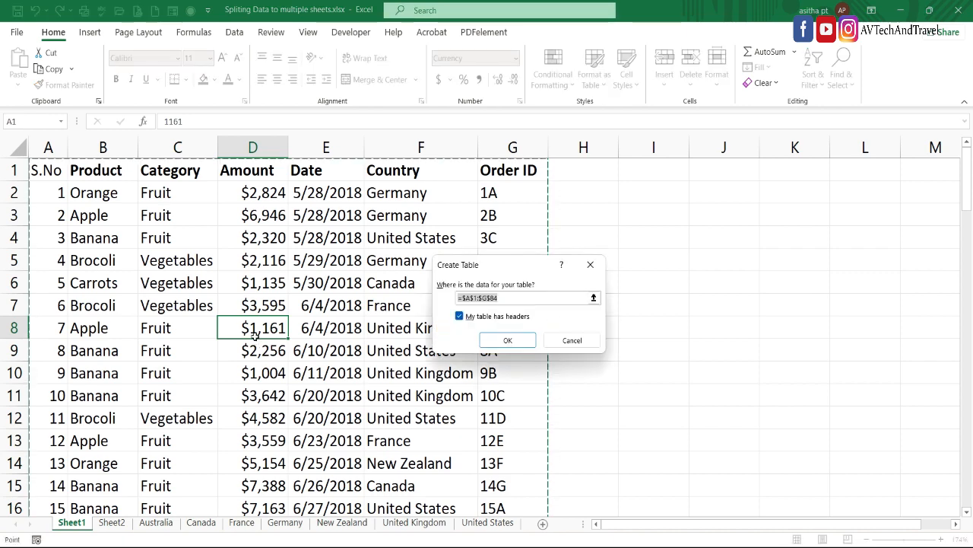
{"action": "left_click", "coordinate": [505, 340]}
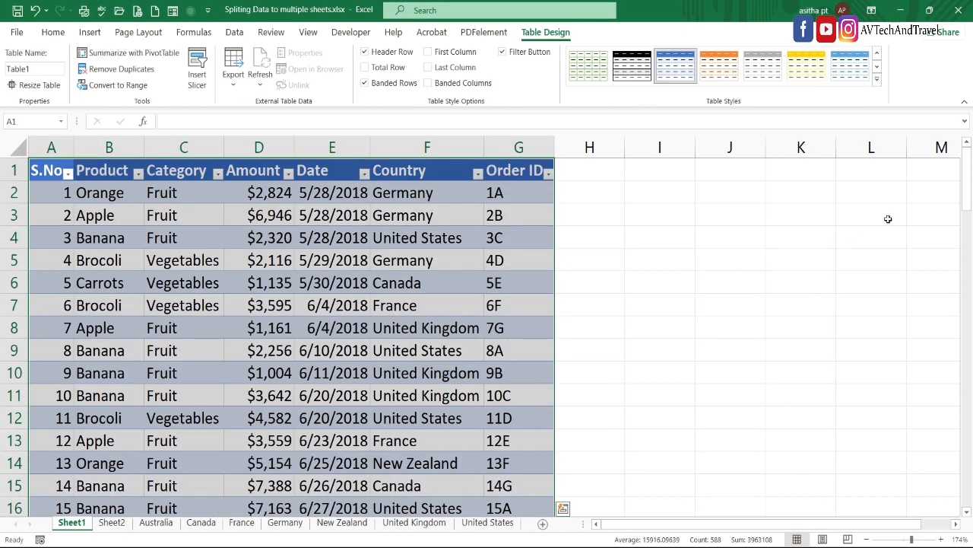
- Copy the table's last record, row 84, into row 85 of Sheet1
{"action": "left_click_drag", "start_coordinate": [969, 174], "coordinate": [969, 483]}
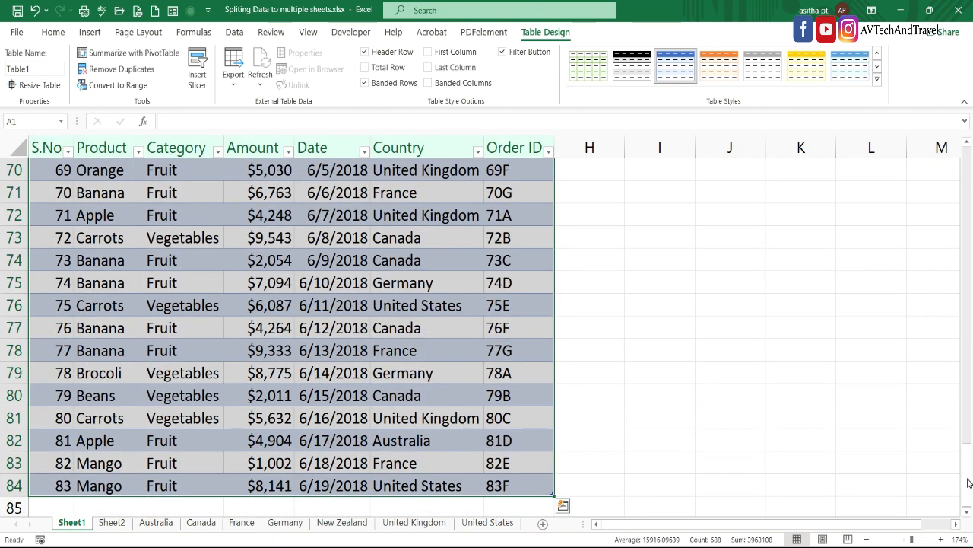
{"action": "left_click_drag", "start_coordinate": [56, 483], "coordinate": [522, 482]}
{"action": "left_click", "coordinate": [562, 506]}
{"action": "key", "text": "ctrl+c"}
{"action": "left_click", "coordinate": [57, 502]}
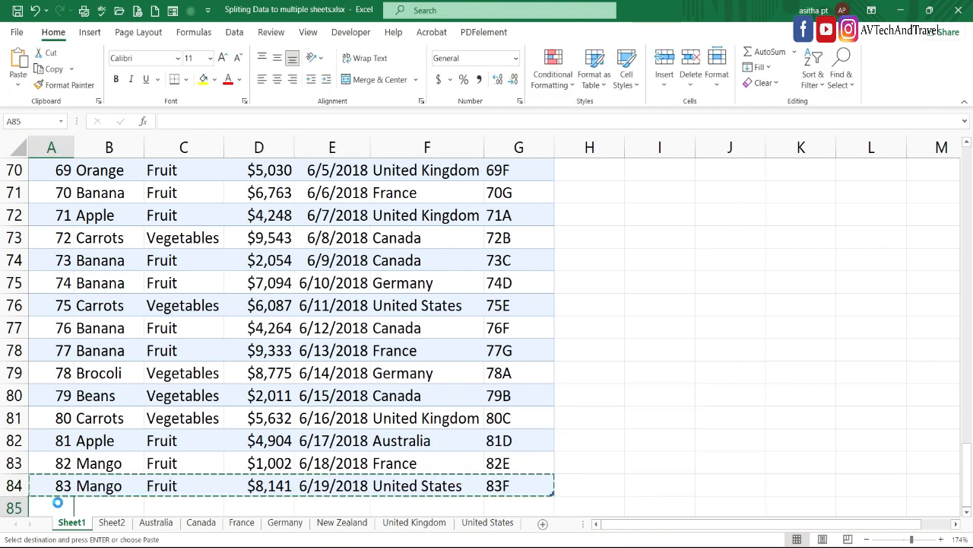
{"action": "key", "text": "ctrl+v"}
- Set the new row's S.No to 84 and replace its order ID with a new one
{"action": "double_click", "coordinate": [65, 328]}
{"action": "type", "text": "84"}
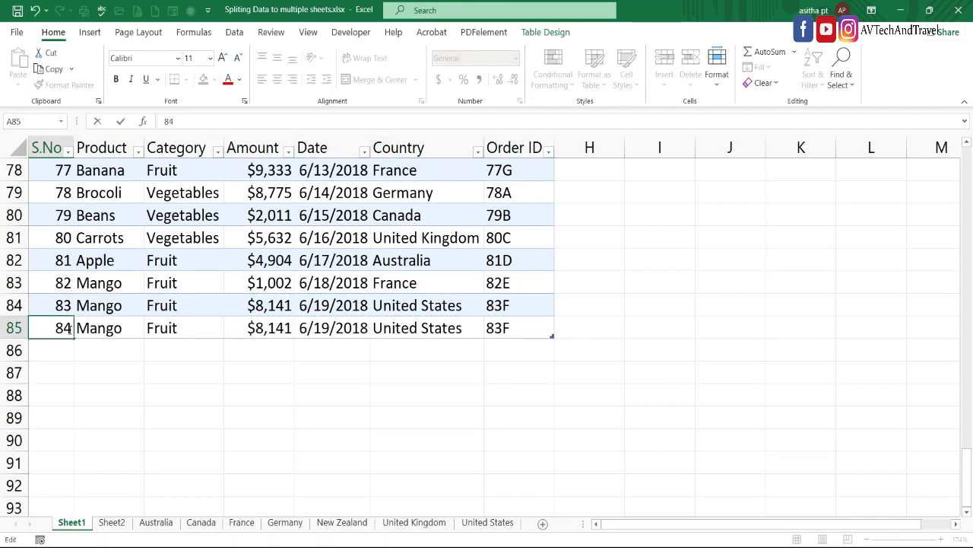
{"action": "left_click", "coordinate": [510, 327]}
{"action": "key", "text": "BackSpace"}
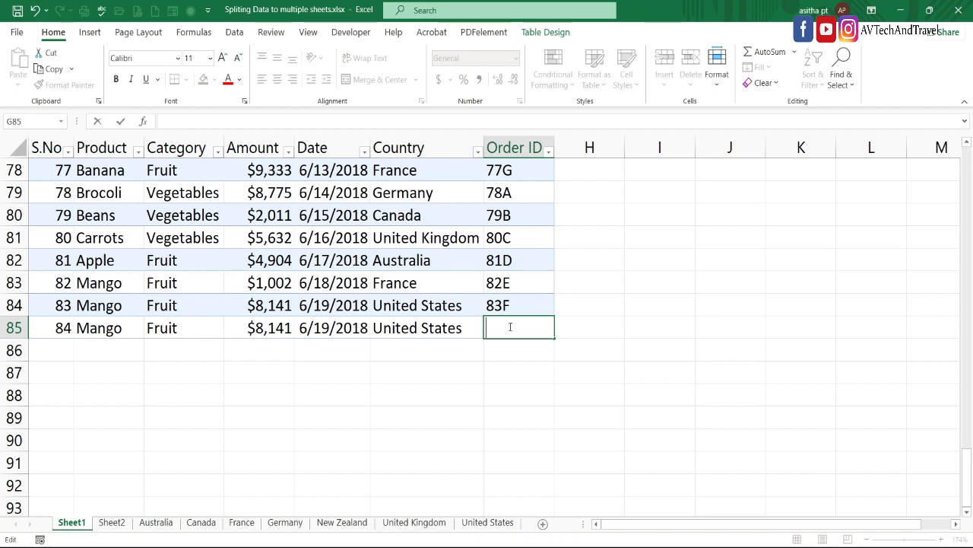
{"action": "type", "text": "92F"}
{"action": "key", "text": "Return"}
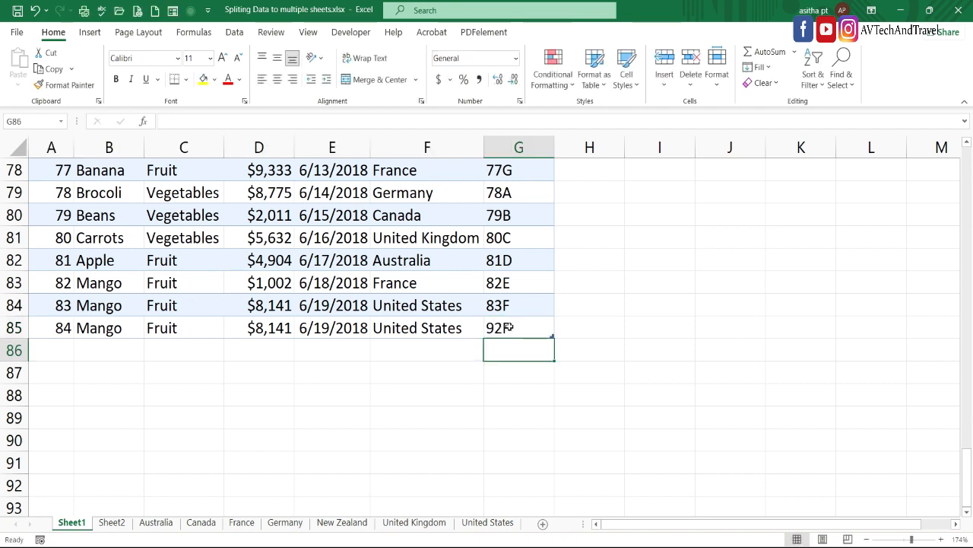
- Refresh the PivotTable on the United States sheet to include the added record
{"action": "left_click", "coordinate": [472, 523]}
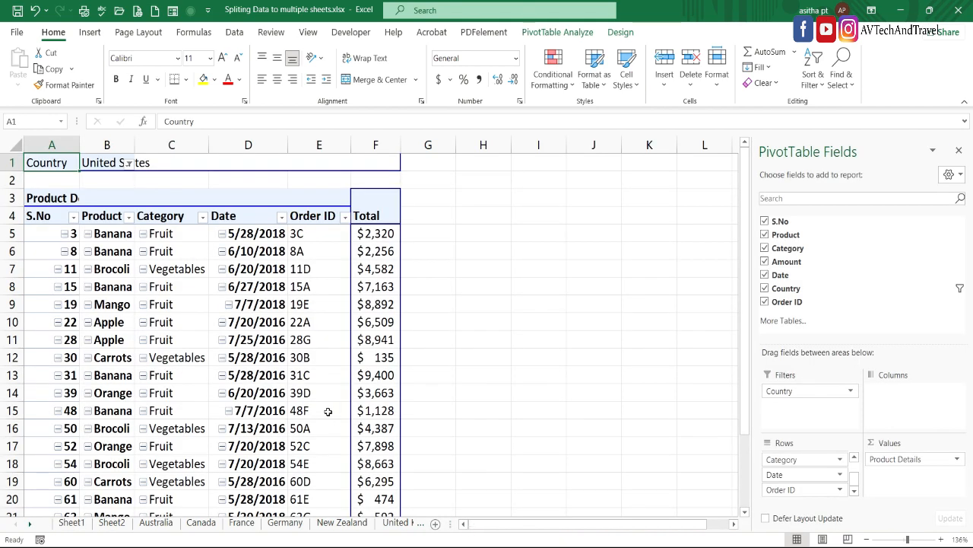
{"action": "scroll", "coordinate": [329, 412], "scroll_direction": "down", "scroll_amount": 2}
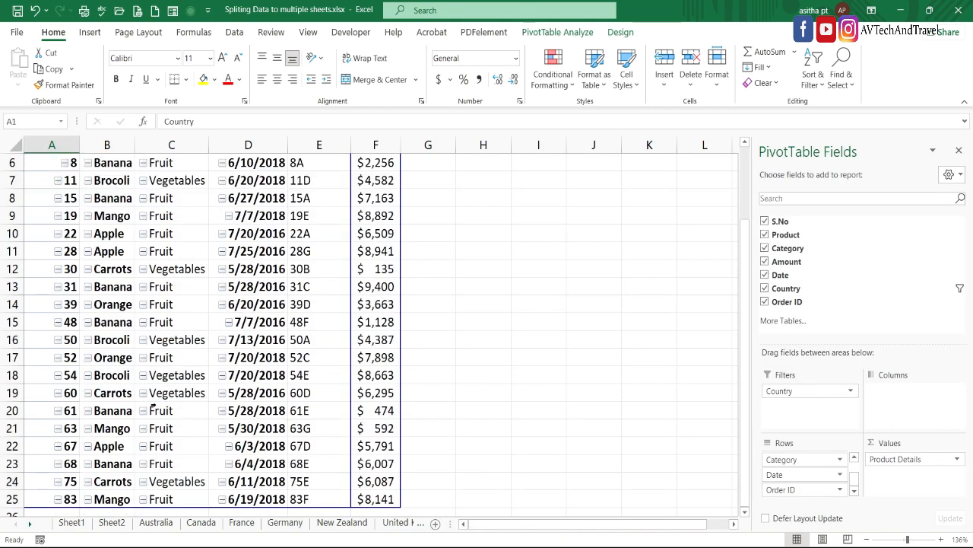
{"action": "right_click", "coordinate": [156, 340]}
{"action": "key", "text": "Escape"}
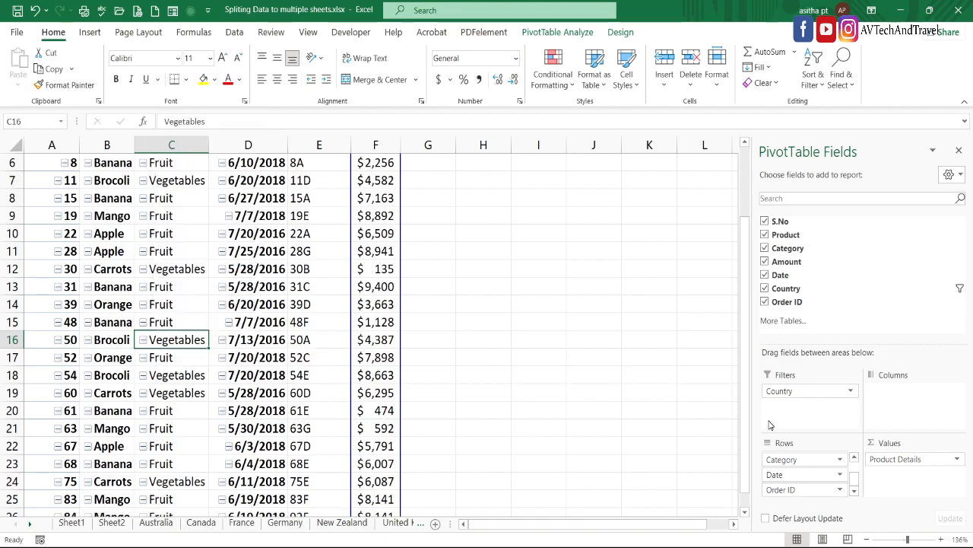